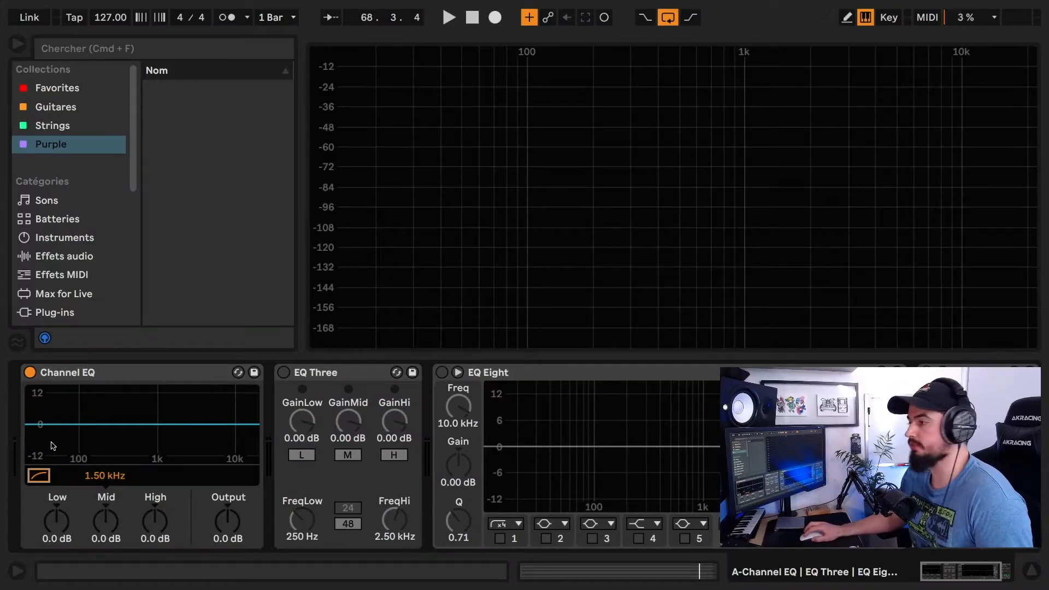
# - Turn on the Channel EQ's low-cut filter and start playback of the loop
pyautogui.click(35, 476)
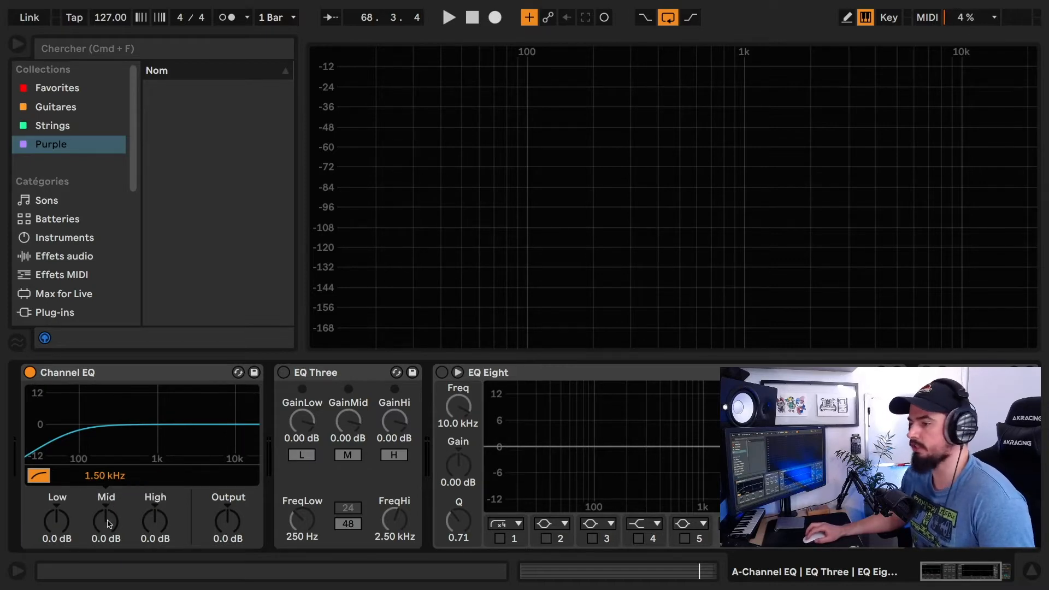
pyautogui.click(156, 526)
pyautogui.press('space')
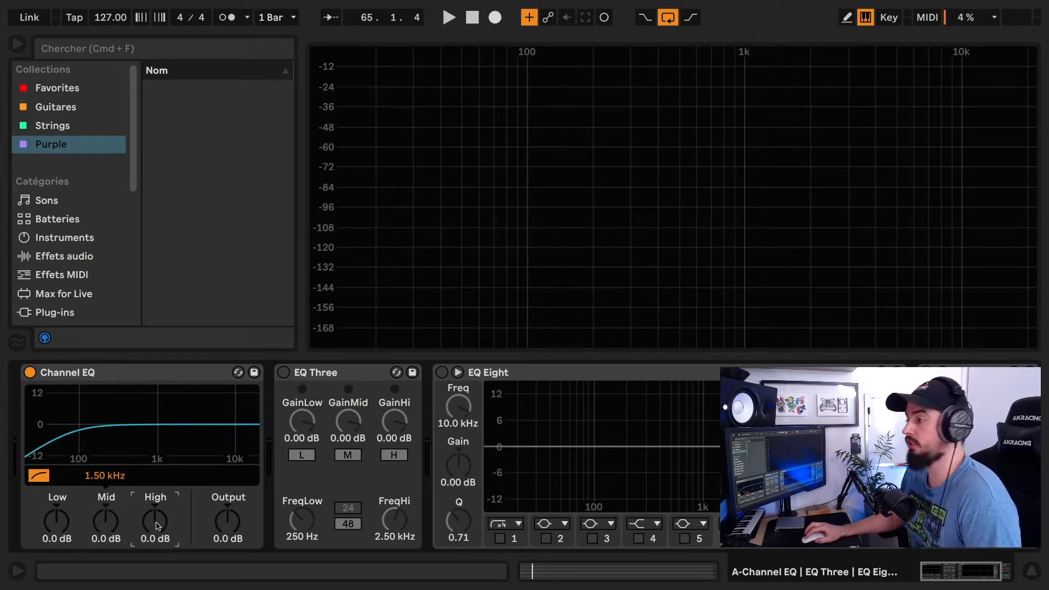
pyautogui.press('space')
# - Audition the Channel EQ's High gain at 15 dB and -15 dB, reset it to 0.0 dB and stop playback
pyautogui.moveTo(158, 525); pyautogui.dragTo(158, 470)
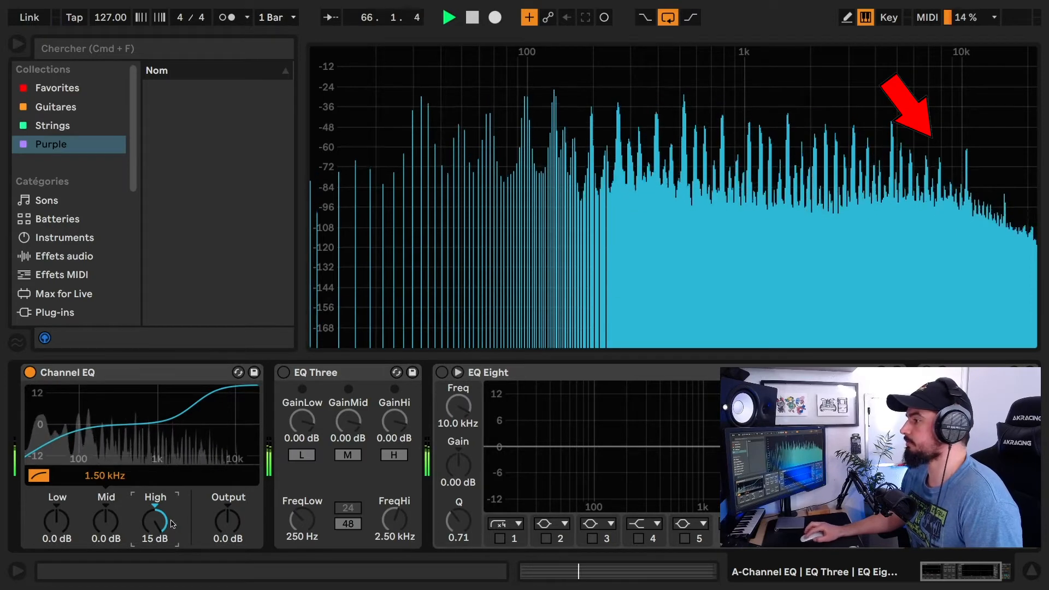
pyautogui.moveTo(157, 523); pyautogui.dragTo(156, 556)
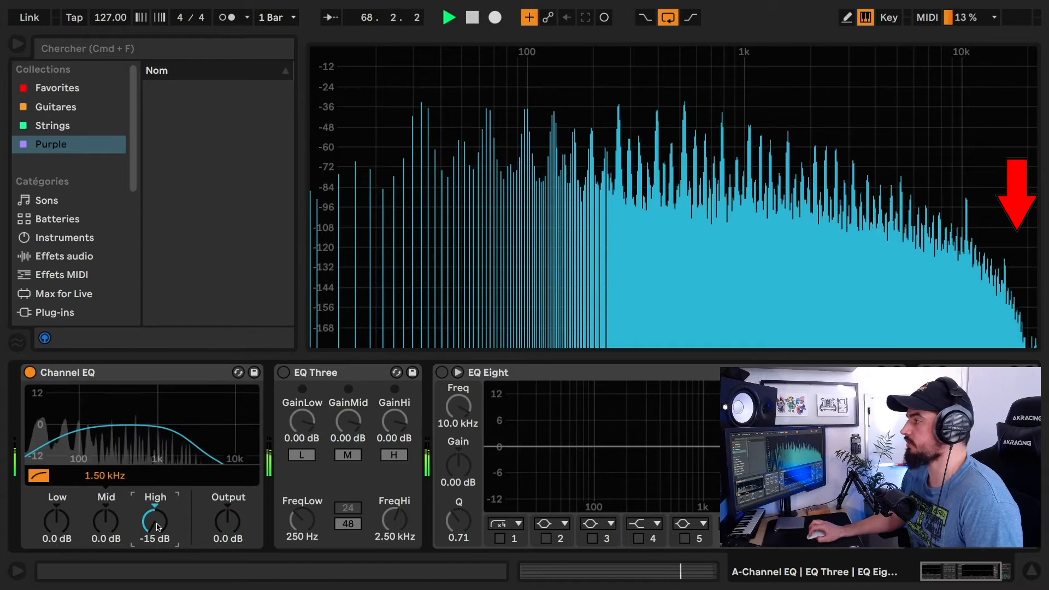
pyautogui.press('Delete')
pyautogui.press('space')
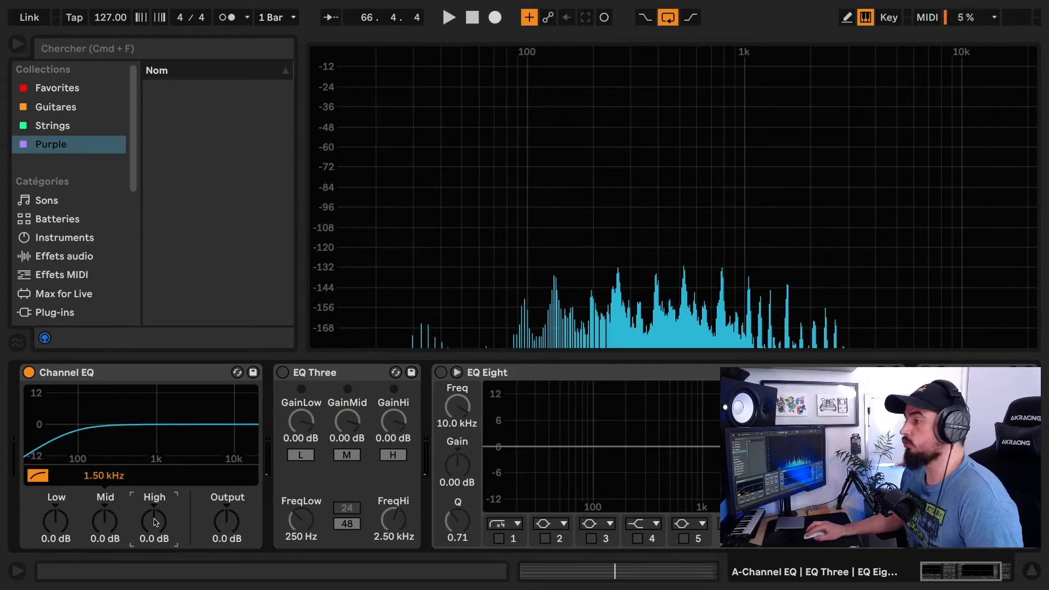
# - Set the Channel EQ's Low and High gains to 15 dB and its Mid gain to -12 dB
pyautogui.moveTo(156, 520); pyautogui.dragTo(106, 393)
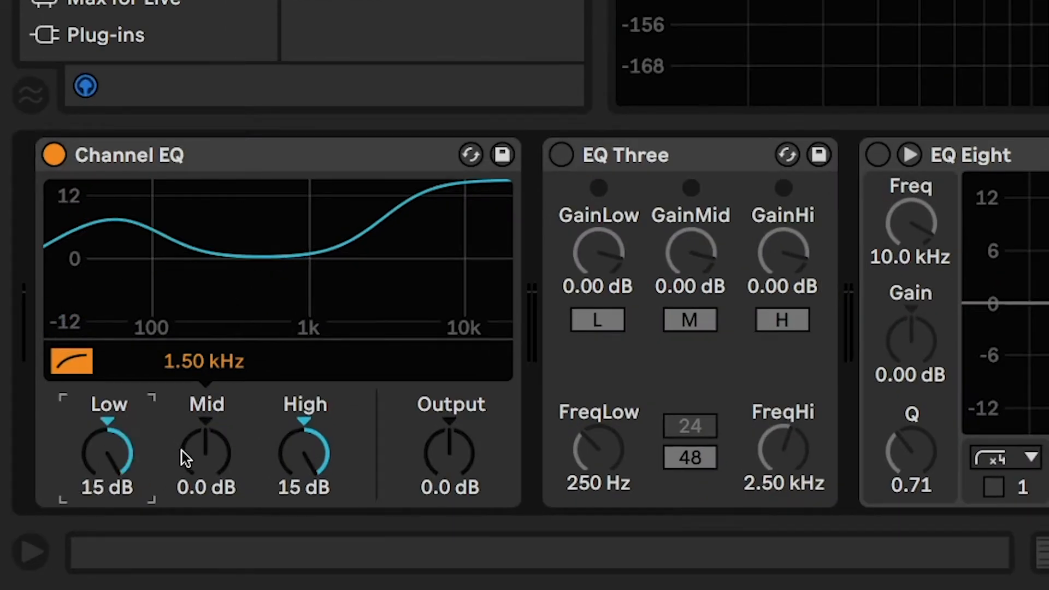
pyautogui.moveTo(182, 451); pyautogui.dragTo(182, 495)
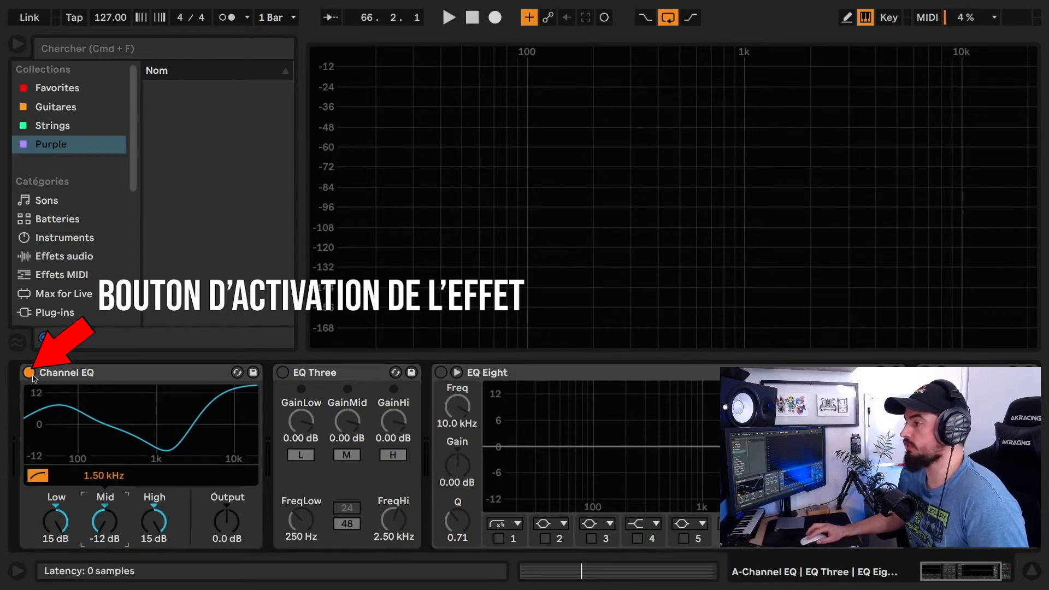
# - Play the loop and compare the sound with the Channel EQ bypassed and active
pyautogui.press('space')
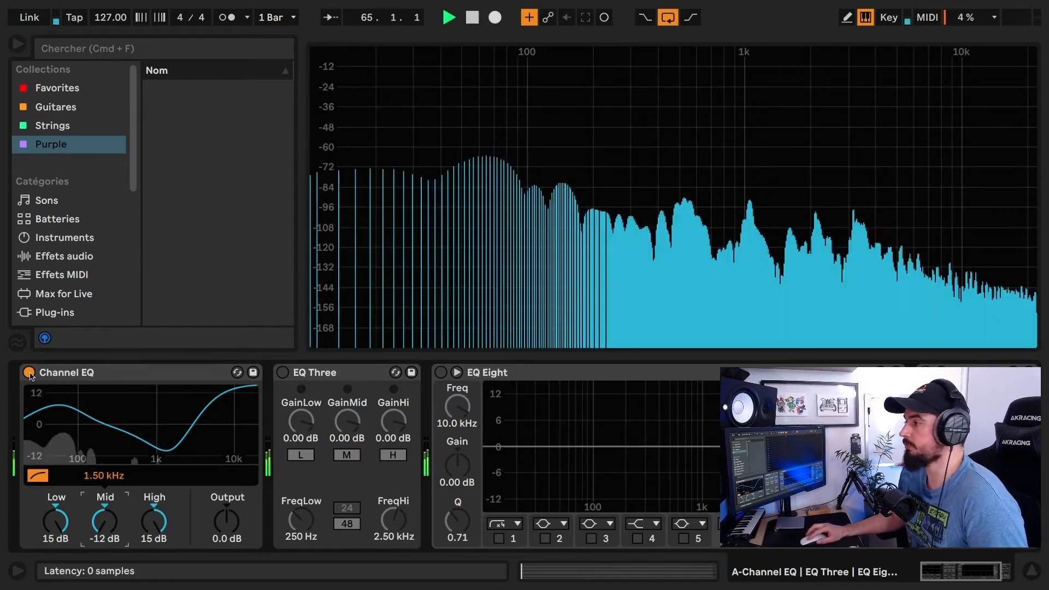
pyautogui.click(29, 373)
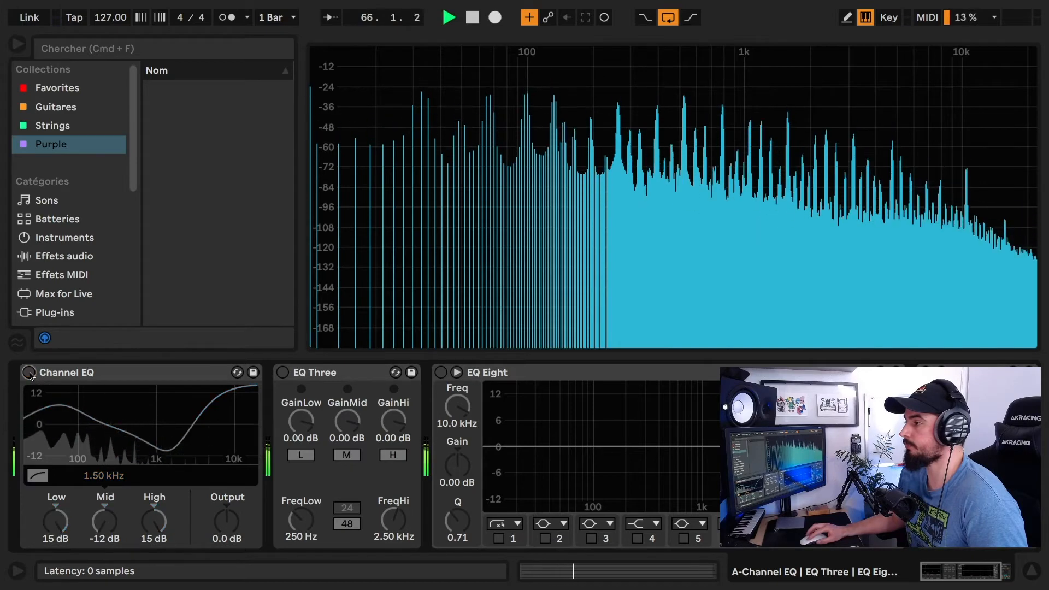
pyautogui.click(29, 373)
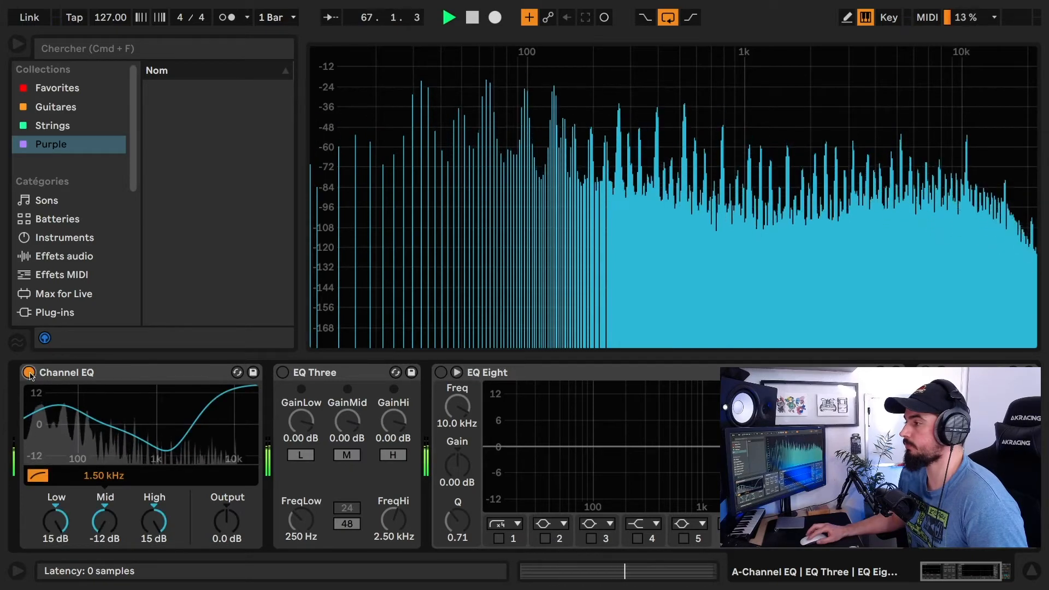
pyautogui.click(29, 373)
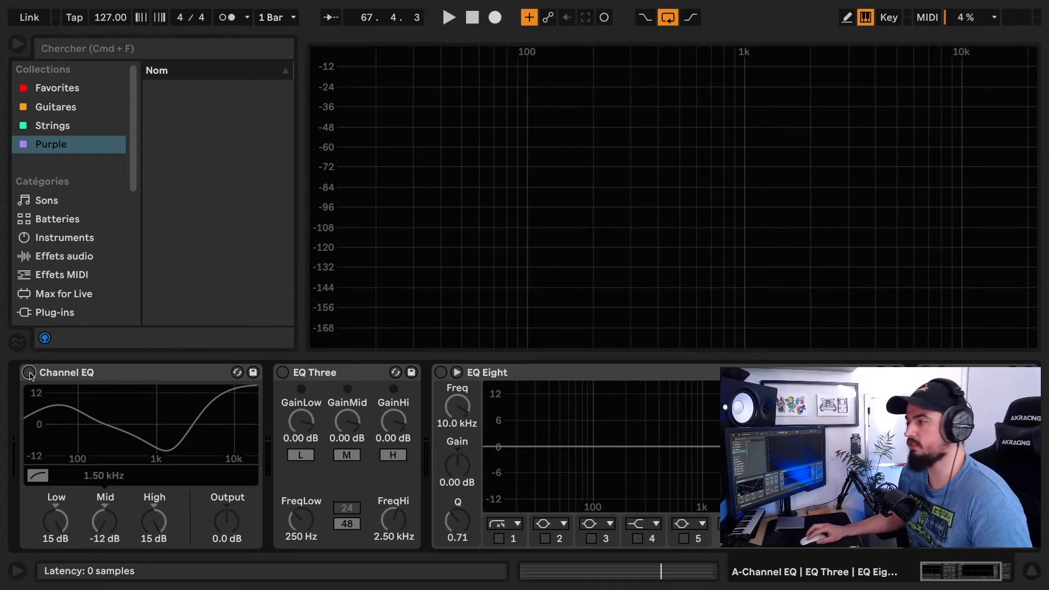
pyautogui.click(29, 373)
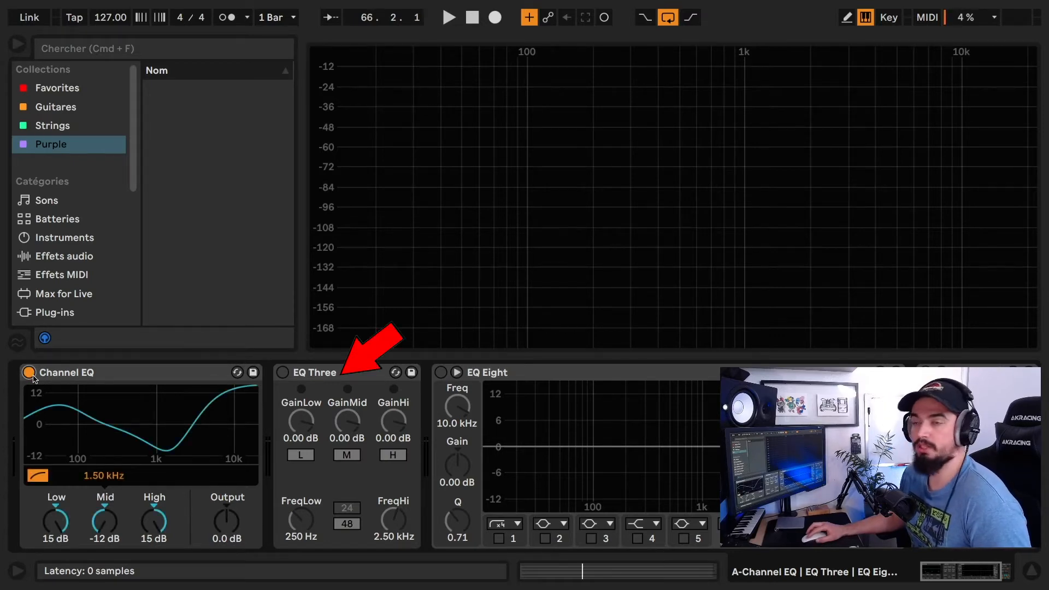
# - Bypass the Channel EQ and activate EQ Three
pyautogui.click(30, 373)
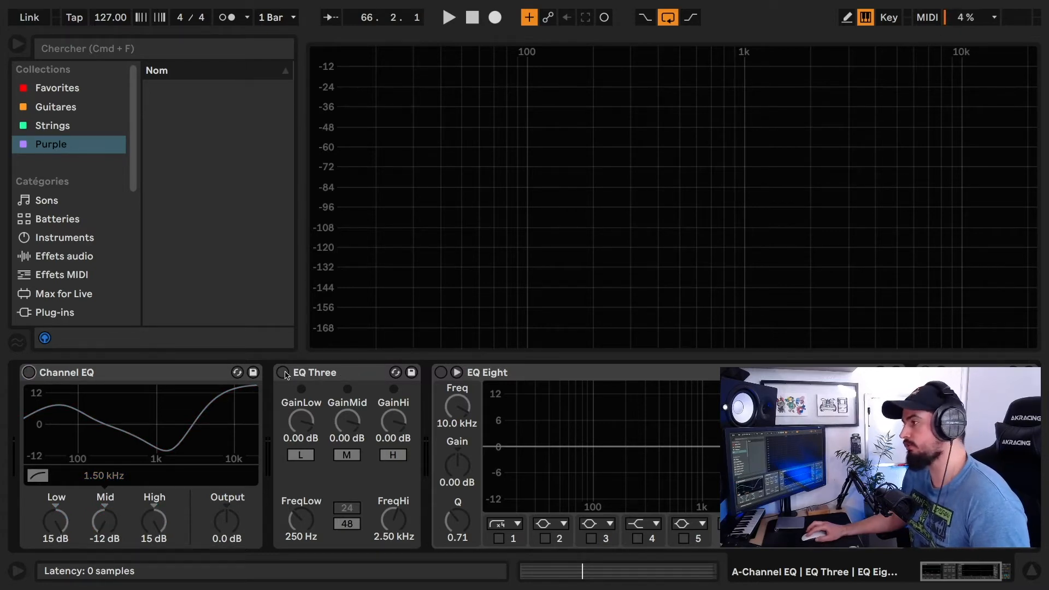
pyautogui.click(284, 373)
# - Switch EQ Eight to M/S mode, select the M channel for editing, and enable bands 1 and 8
pyautogui.hscroll(3, 352, 389)
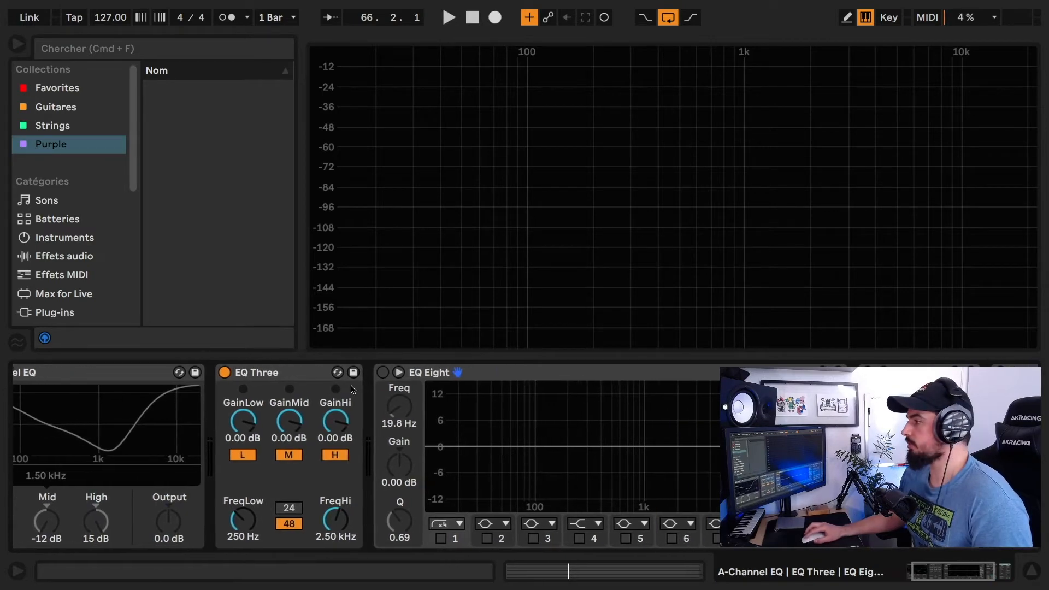
pyautogui.hscroll(10, 353, 389)
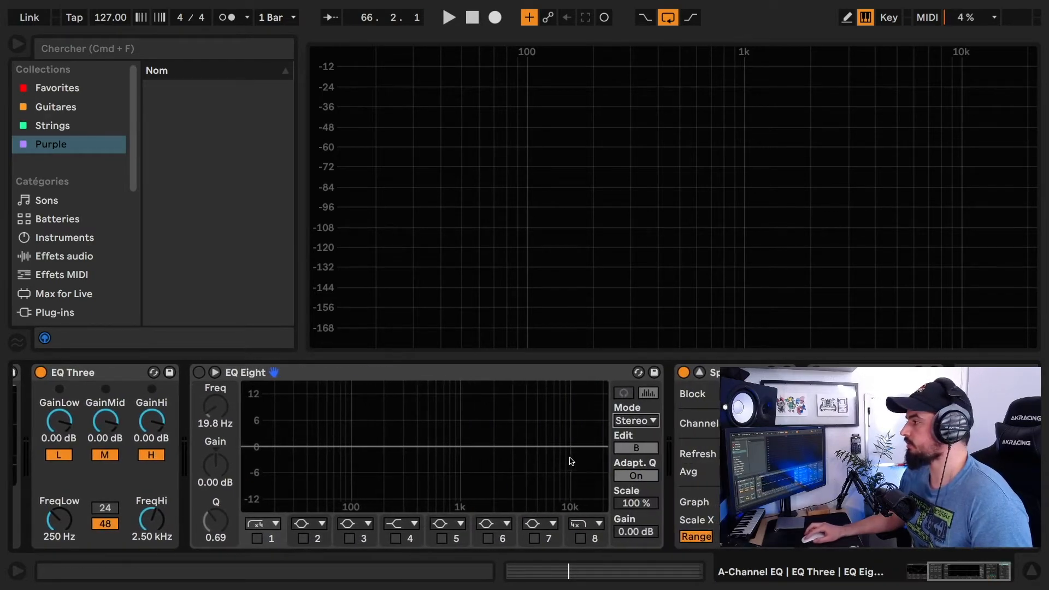
pyautogui.click(635, 420)
pyautogui.click(634, 465)
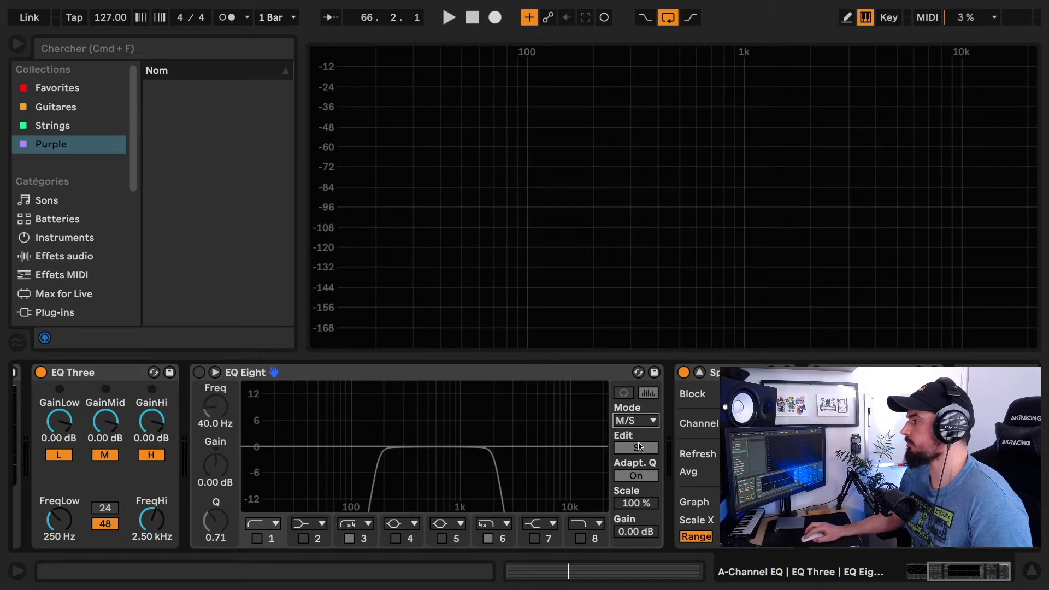
pyautogui.click(638, 447)
pyautogui.click(257, 539)
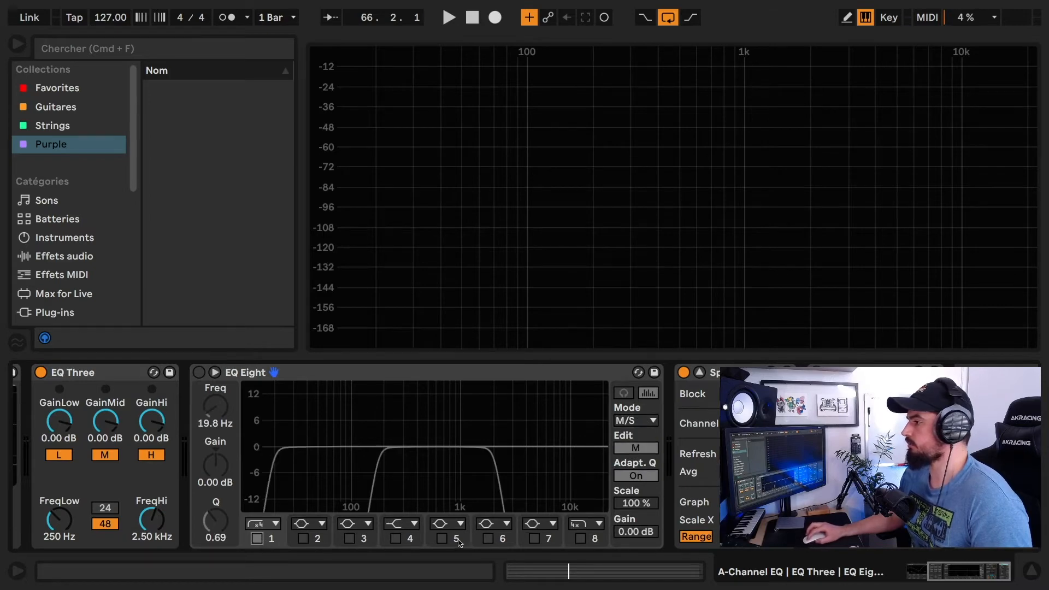
pyautogui.click(580, 539)
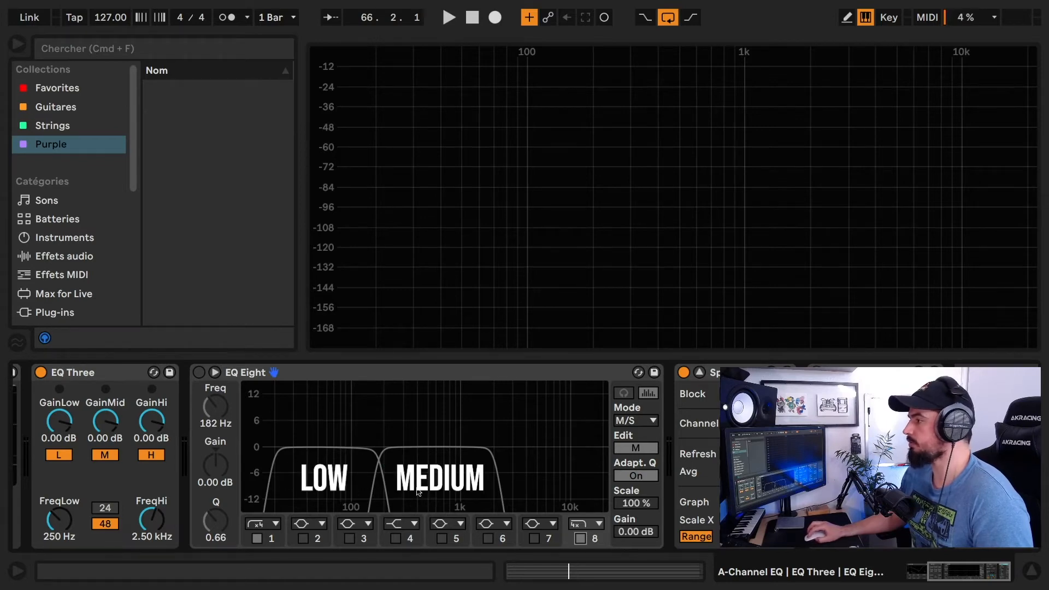
# - Set EQ Three's GainLow to 6.00 dB, then activate EQ Eight and shape a matching low-frequency boost with bands 1, 3 and 8
pyautogui.moveTo(57, 425)
pyautogui.mouseDown()
pyautogui.moveTo(58, 399)
pyautogui.moveTo(58, 425)
pyautogui.mouseUp()
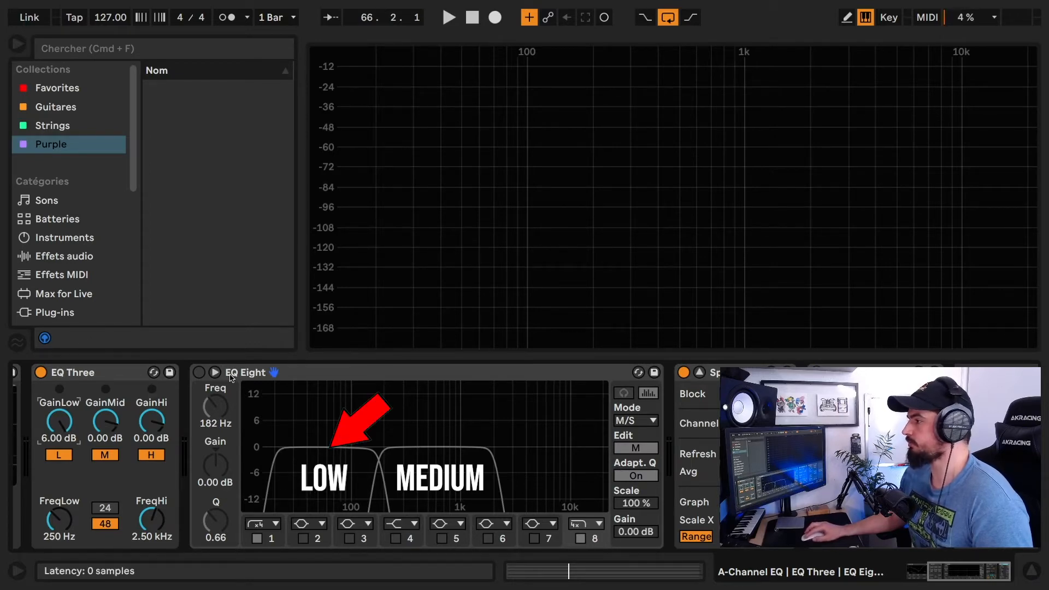
pyautogui.click(199, 374)
pyautogui.moveTo(279, 463); pyautogui.dragTo(279, 442)
pyautogui.moveTo(380, 462); pyautogui.dragTo(380, 442)
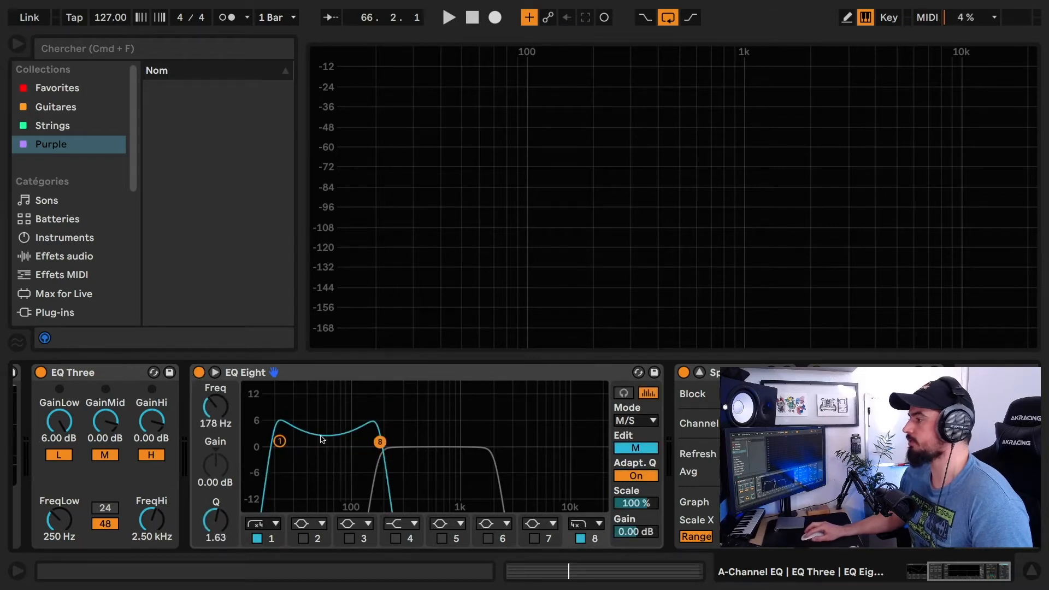
pyautogui.click(350, 538)
pyautogui.moveTo(440, 476); pyautogui.dragTo(326, 432)
pyautogui.moveTo(280, 441); pyautogui.dragTo(279, 448)
pyautogui.moveTo(379, 442); pyautogui.dragTo(381, 448)
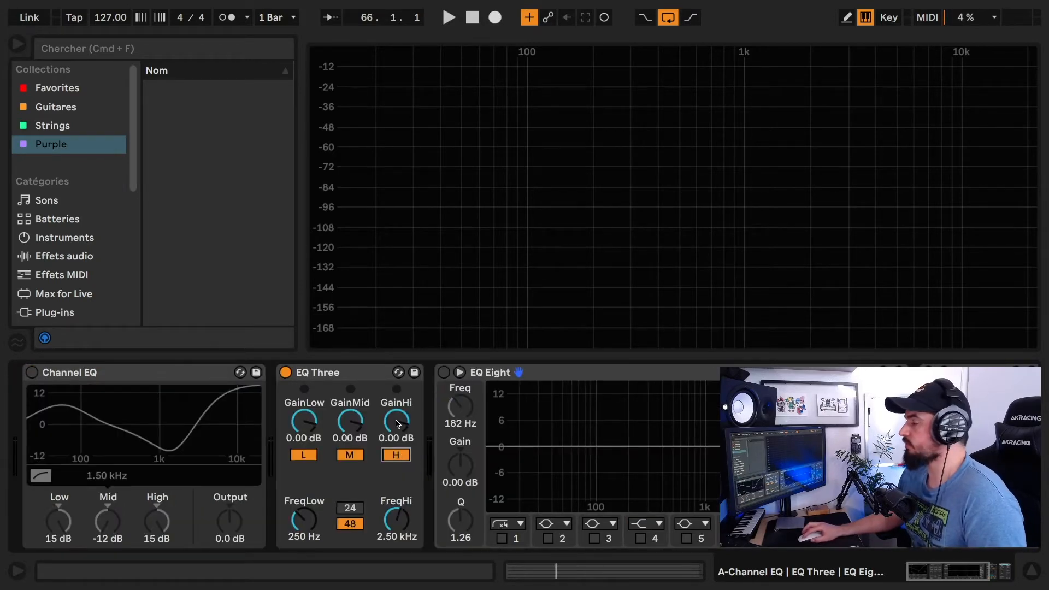
# - During playback, set EQ Three's GainHi and GainLow to 6.00 dB and its GainMid to -inf dB
pyautogui.press('space')
pyautogui.moveTo(397, 423); pyautogui.dragTo(396, 397)
pyautogui.moveTo(307, 430); pyautogui.dragTo(352, 508)
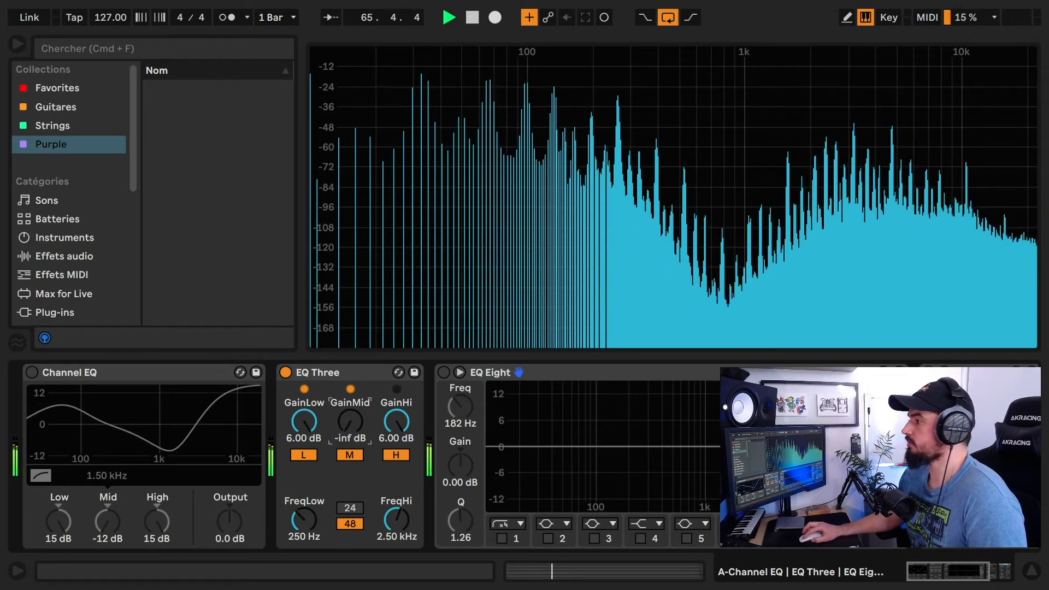
# - Reset EQ Three's GainMid to 0.00 dB, and lower GainLow to -inf dB and GainHi to -67.0 dB
pyautogui.press('Delete')
pyautogui.moveTo(302, 427); pyautogui.dragTo(302, 503)
pyautogui.moveTo(390, 414); pyautogui.dragTo(391, 488)
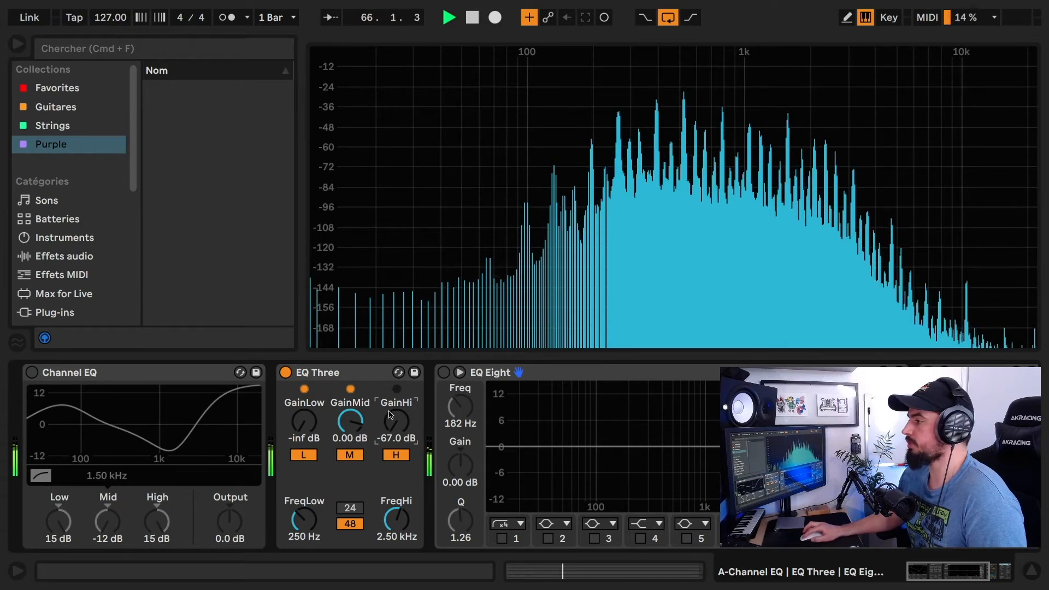
# - Compare EQ Three's 24 dB and 48 dB filter slopes, leaving the 48 slope selected
pyautogui.click(352, 526)
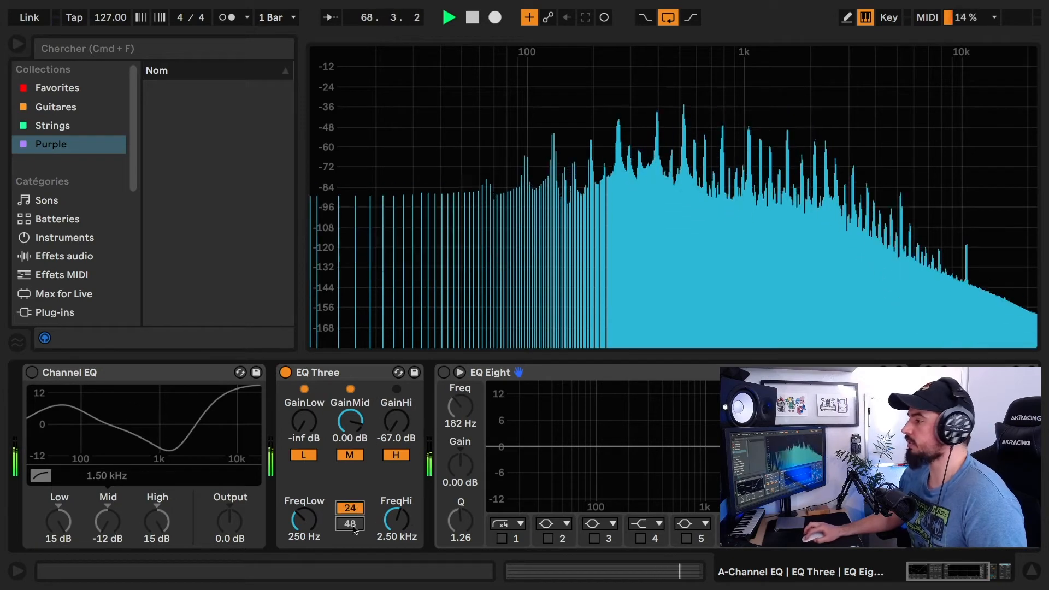
pyautogui.click(352, 526)
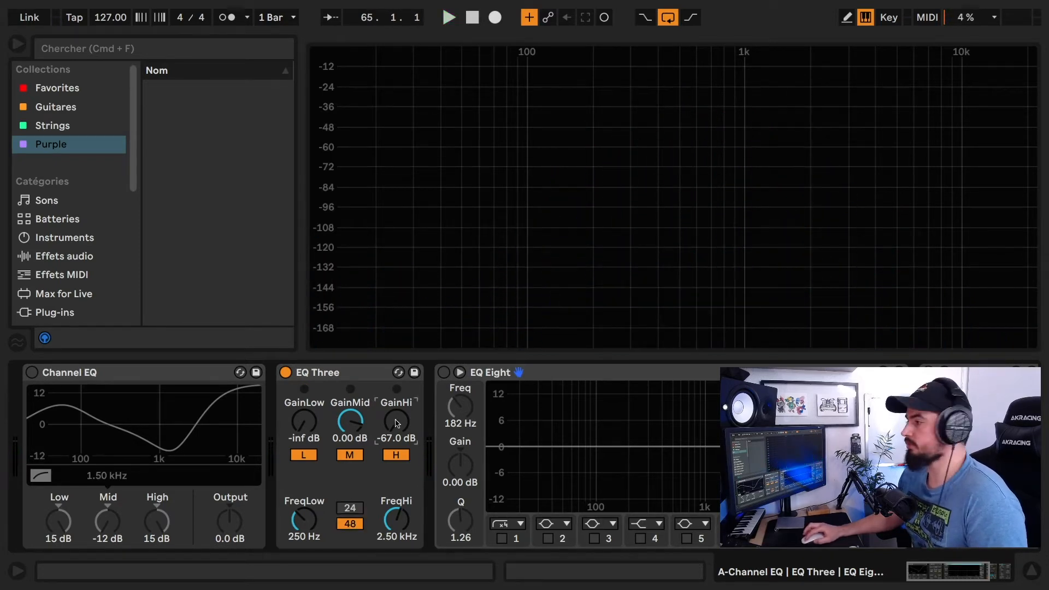
# - Return to the arrangement, move the loop region over the Kit-Dark clip at bar 69, and start playback
pyautogui.doubleClick(608, 219)
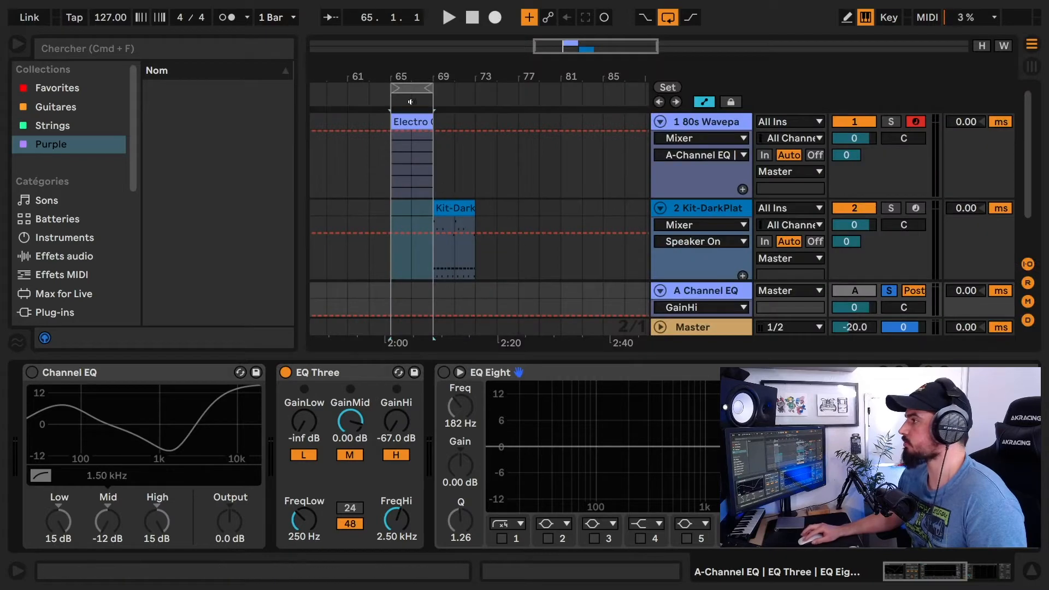
pyautogui.moveTo(407, 85); pyautogui.dragTo(451, 86)
pyautogui.press('space')
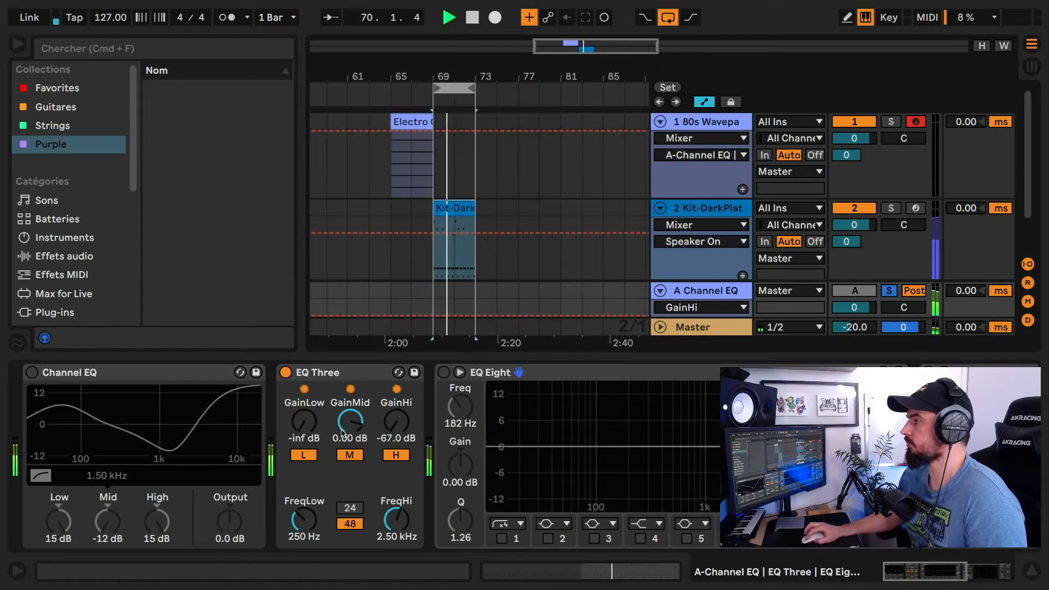
# - Set EQ Three's GainHi and GainLow to 6.00 dB and stop playback
pyautogui.moveTo(381, 425); pyautogui.dragTo(381, 377)
pyautogui.moveTo(303, 431); pyautogui.dragTo(303, 366)
pyautogui.press('space')
# - Expand the Spectrum device's display into the main view
pyautogui.hscroll(8, 568, 429)
pyautogui.hscroll(1, 571, 431)
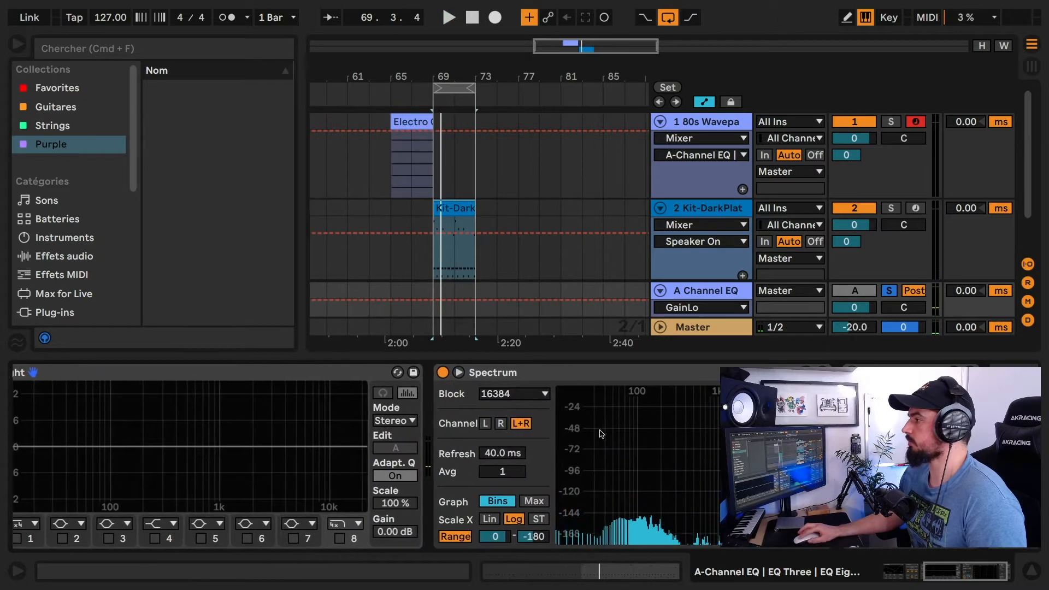
pyautogui.doubleClick(602, 434)
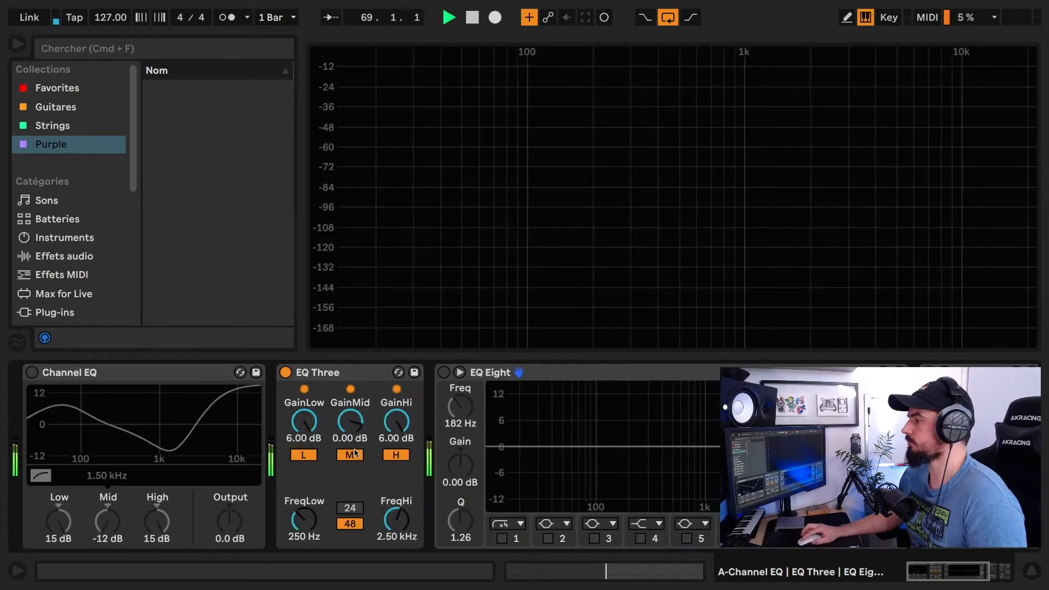
# - Set EQ Three's GainMid to -1.30 dB, switch off the Mid band, and lower GainHi to -inf dB
pyautogui.moveTo(350, 423)
pyautogui.mouseDown()
pyautogui.moveTo(350, 401)
pyautogui.moveTo(346, 426)
pyautogui.mouseUp()
pyautogui.click(351, 455)
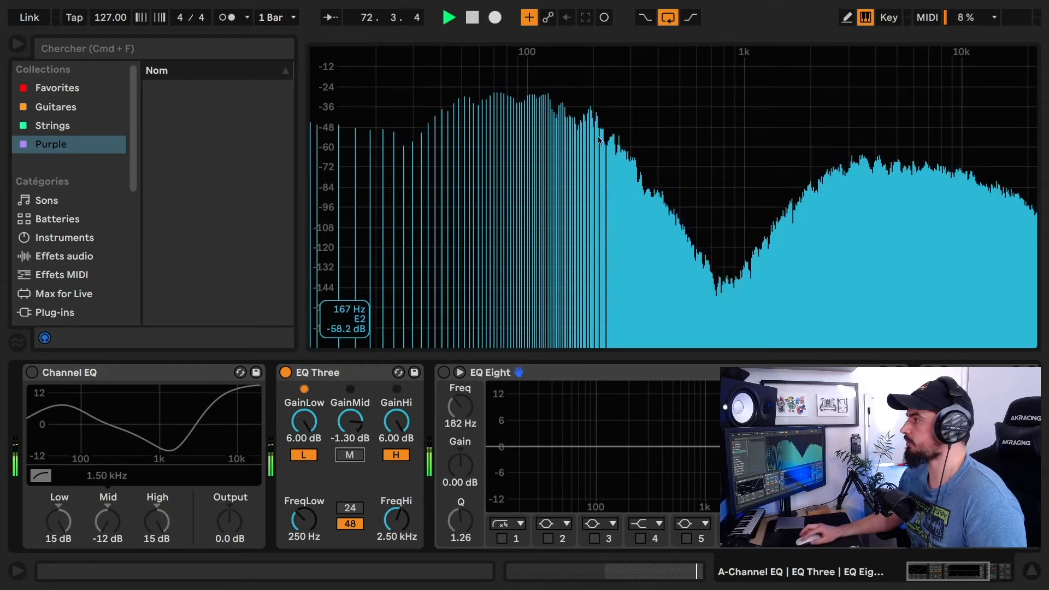
pyautogui.moveTo(397, 420); pyautogui.dragTo(397, 497)
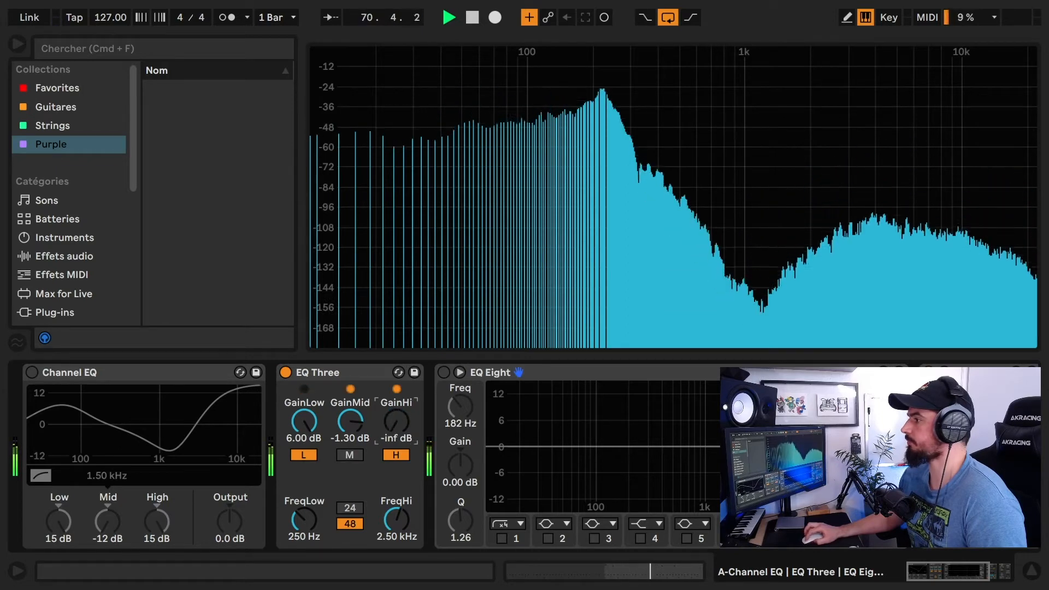
# - In EQ Three, switch off the Low band, reactivate the Mid band, set GainMid and GainHi to 6.00 dB, and stop playback
pyautogui.click(308, 459)
pyautogui.click(350, 455)
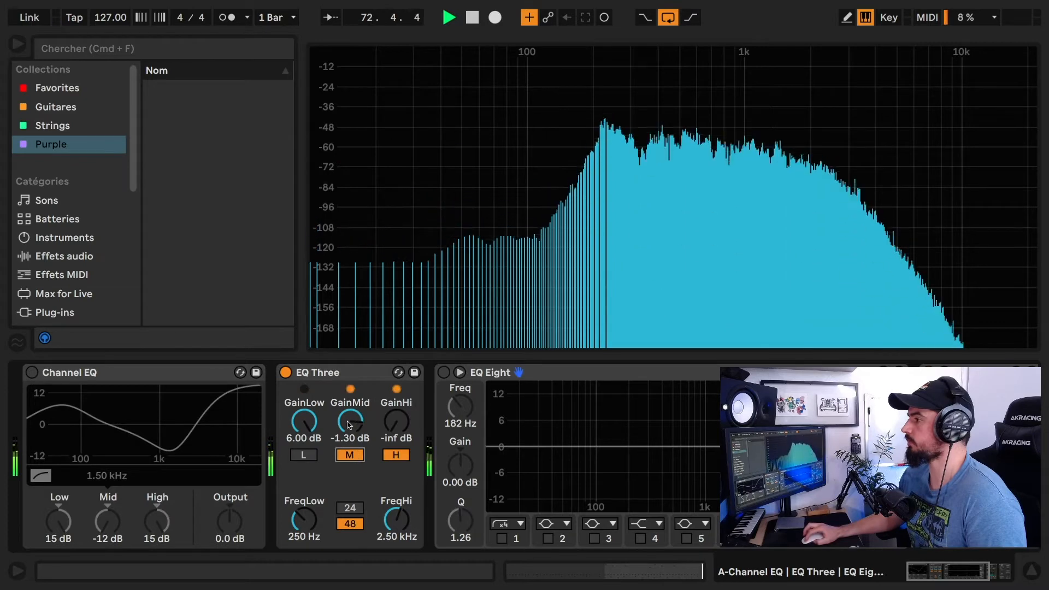
pyautogui.moveTo(350, 421); pyautogui.dragTo(397, 389)
pyautogui.click(306, 502)
pyautogui.press('space')
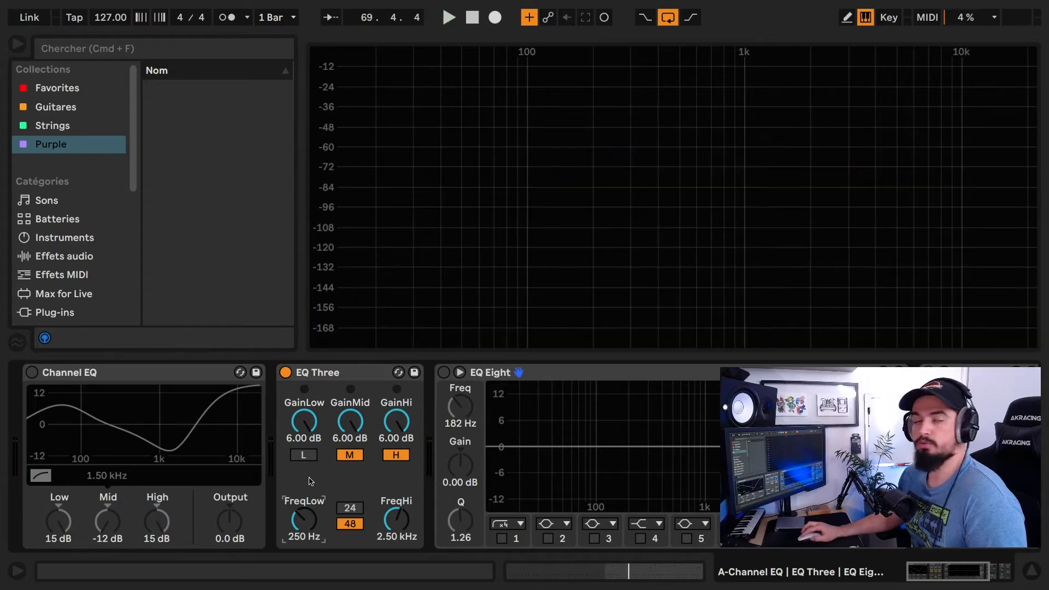
# - Switch off EQ Three, switch on EQ Eight, and expand EQ Eight's curve display into the main view
pyautogui.hscroll(5, 311, 481)
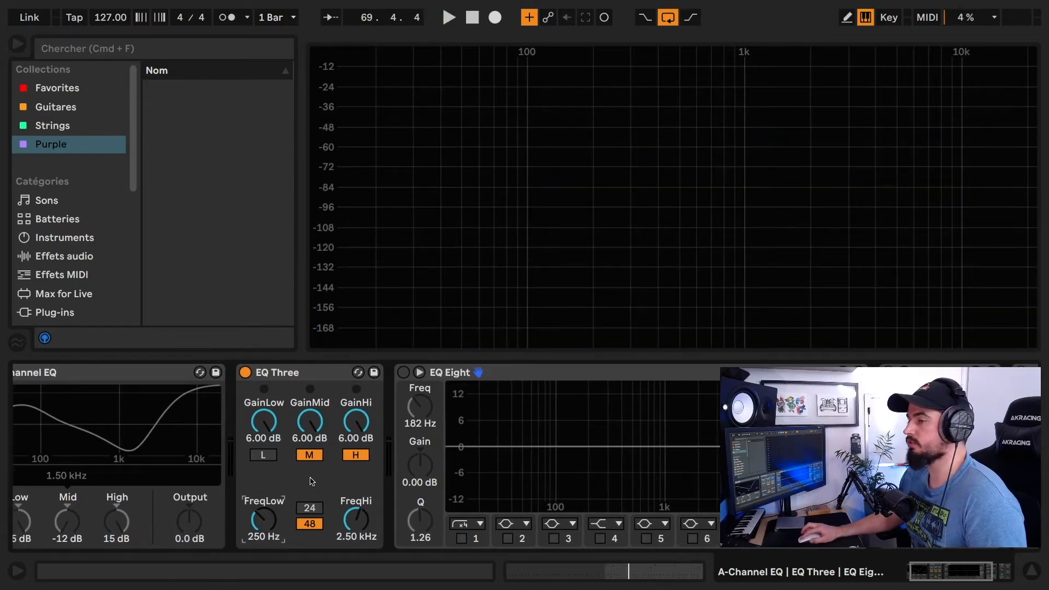
pyautogui.hscroll(3, 306, 482)
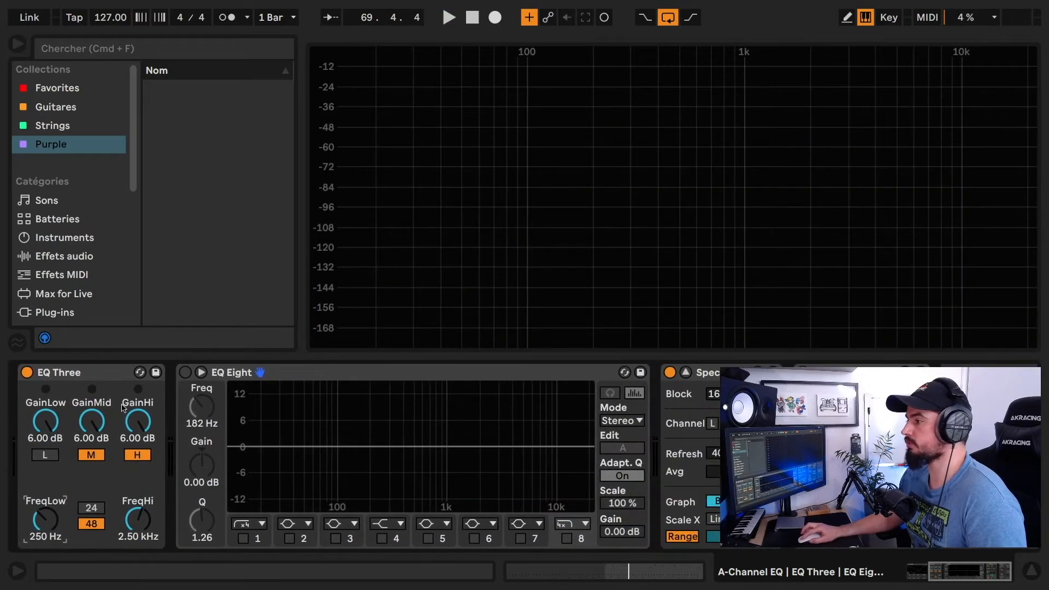
pyautogui.click(26, 372)
pyautogui.hscroll(-2, 254, 389)
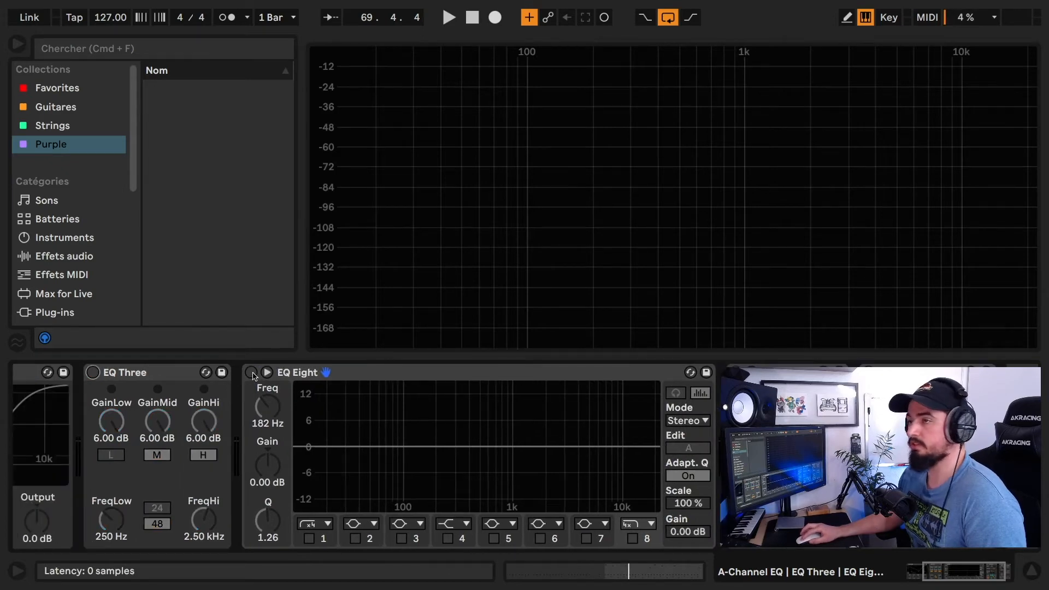
pyautogui.click(251, 373)
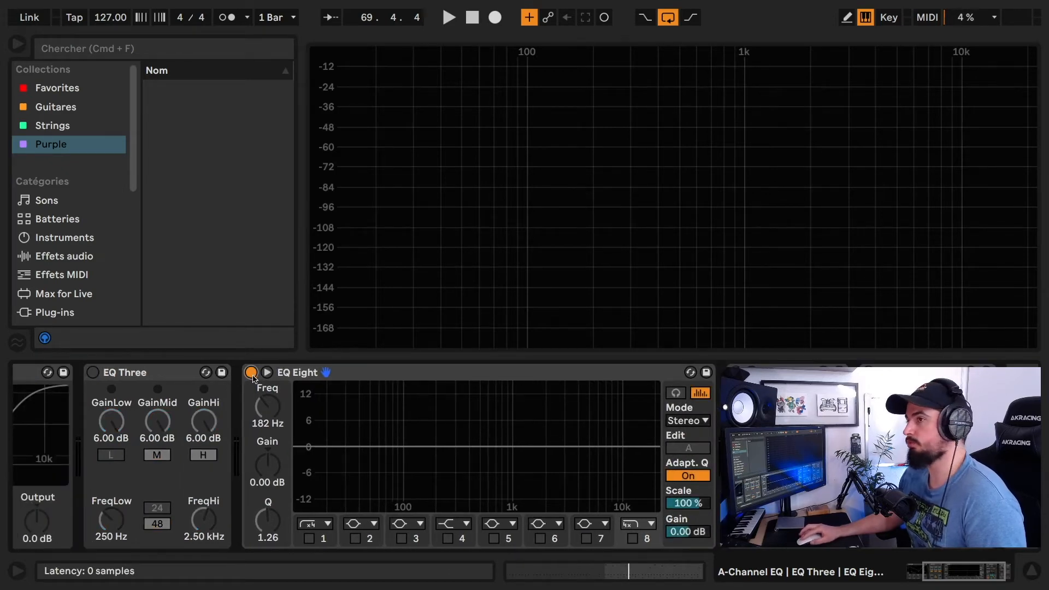
pyautogui.doubleClick(431, 422)
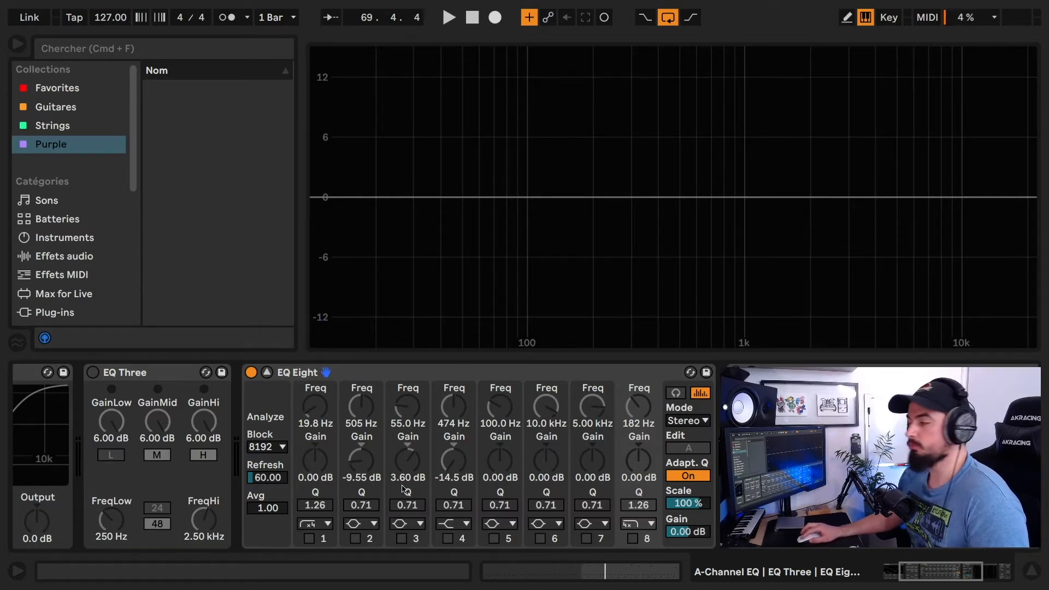
# - Activate all eight filter bands of EQ Eight and move band 8 up to about 14.6 kHz
pyautogui.click(309, 540)
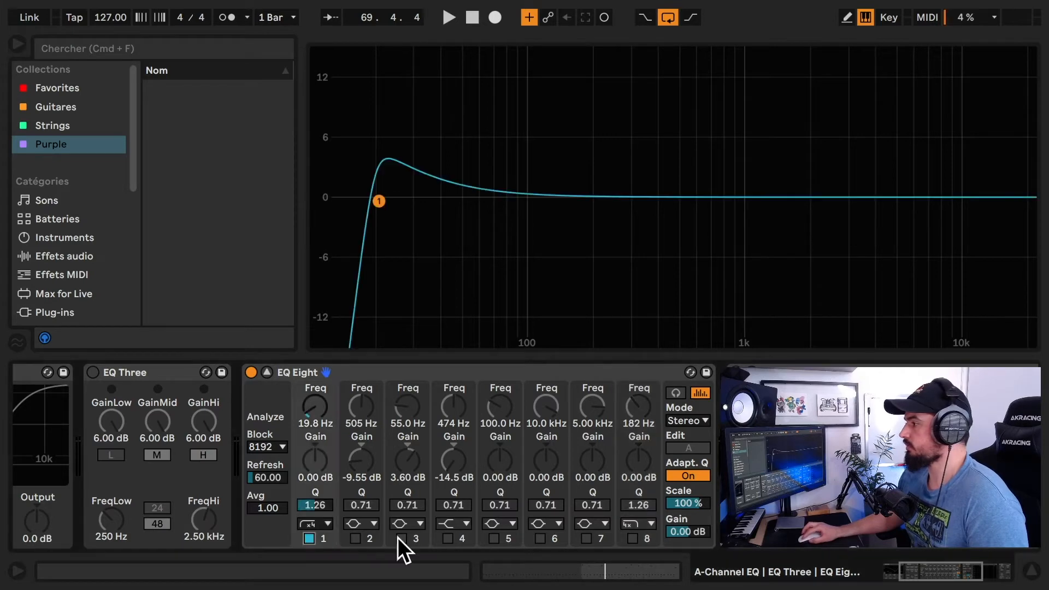
pyautogui.click(402, 540)
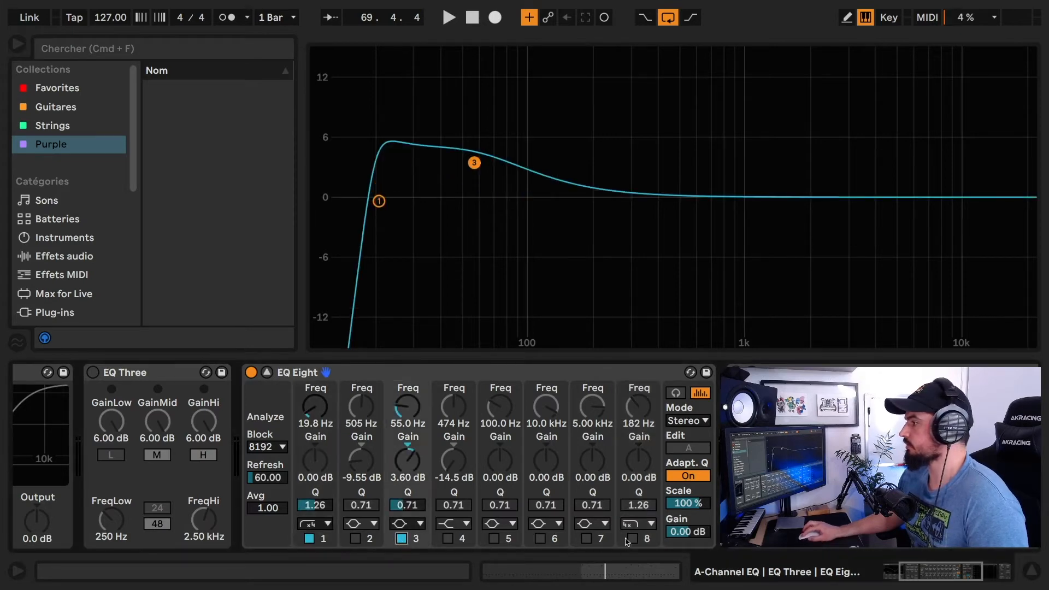
pyautogui.click(540, 540)
pyautogui.click(632, 540)
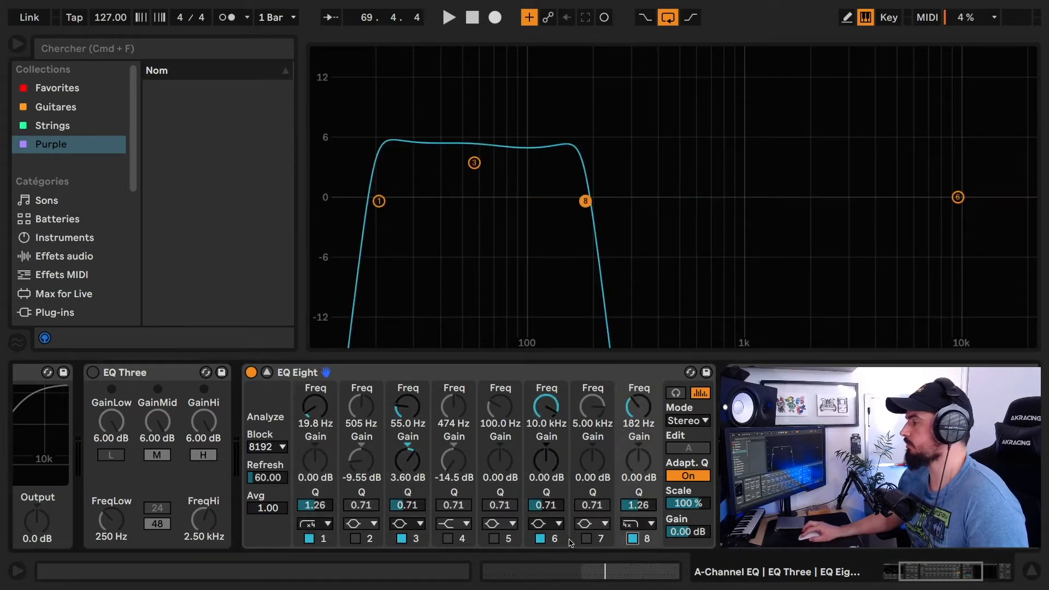
pyautogui.moveTo(585, 201); pyautogui.dragTo(992, 179)
pyautogui.click(493, 539)
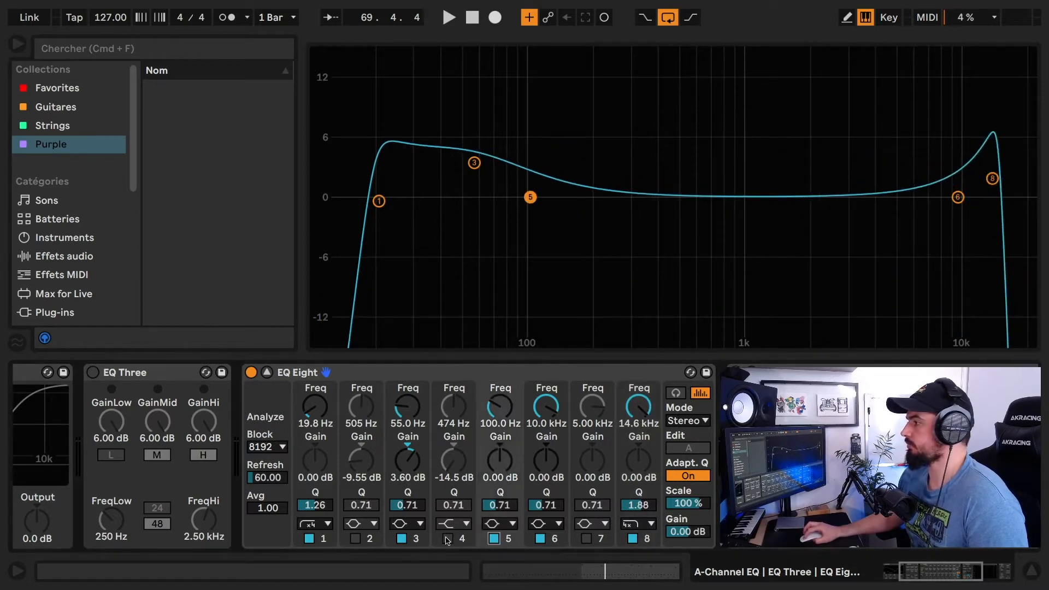
pyautogui.click(448, 539)
pyautogui.click(355, 539)
pyautogui.click(587, 539)
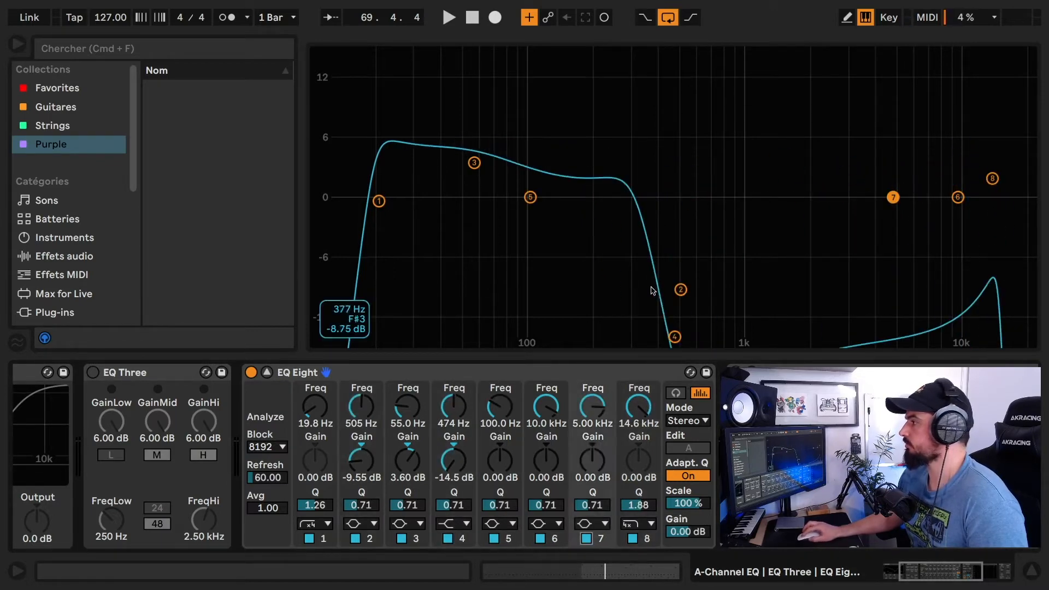
# - Level bands 4 and 2 near 0 dB; set band 3 to 62.4 Hz, -0.51 dB and band 5 to 194 Hz, -1.12 dB
pyautogui.moveTo(676, 337); pyautogui.dragTo(804, 205)
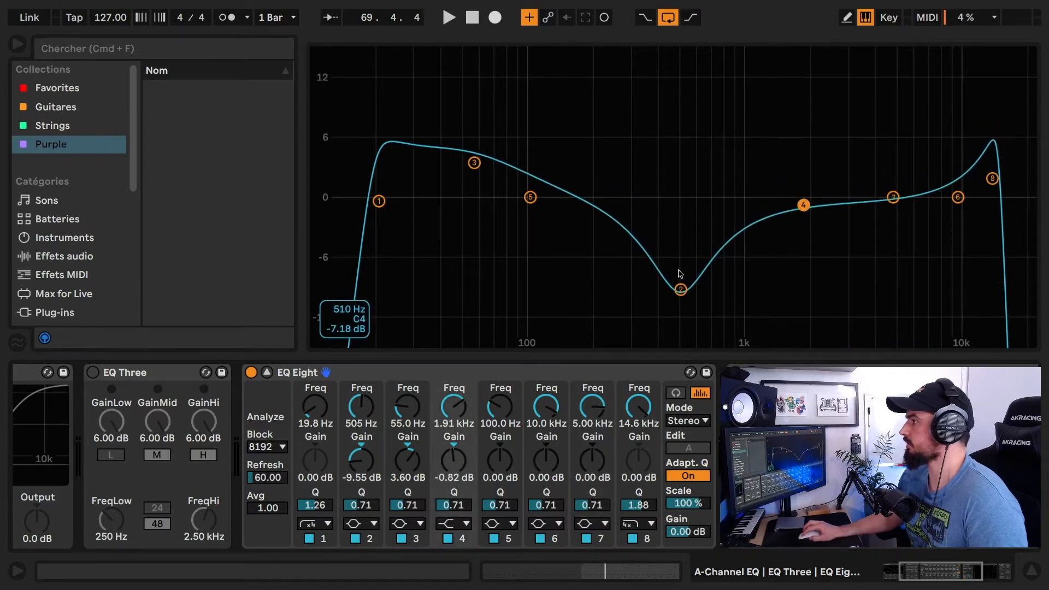
pyautogui.moveTo(686, 296); pyautogui.dragTo(681, 197)
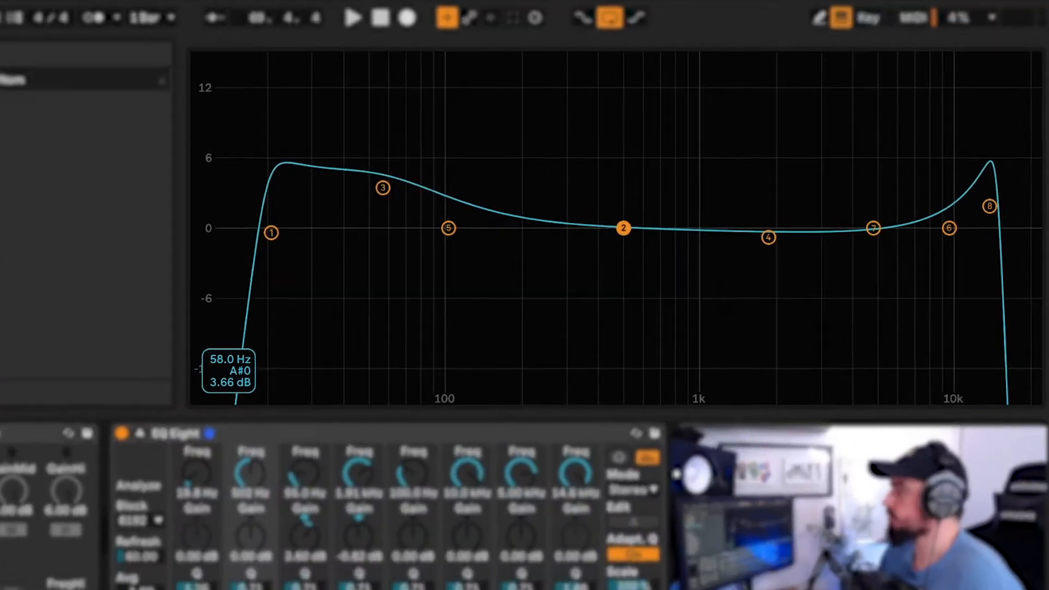
pyautogui.moveTo(475, 162); pyautogui.dragTo(470, 199)
pyautogui.moveTo(232, 281); pyautogui.dragTo(253, 286)
pyautogui.moveTo(318, 279); pyautogui.dragTo(404, 295)
# - Set band 2 to 565 Hz at 3.27 dB and band 4 to 1.77 kHz at -2.24 dB, and raise band 8's frequency slightly
pyautogui.moveTo(532, 280); pyautogui.dragTo(546, 233)
pyautogui.moveTo(708, 290); pyautogui.dragTo(698, 310)
pyautogui.moveTo(978, 252); pyautogui.dragTo(993, 268)
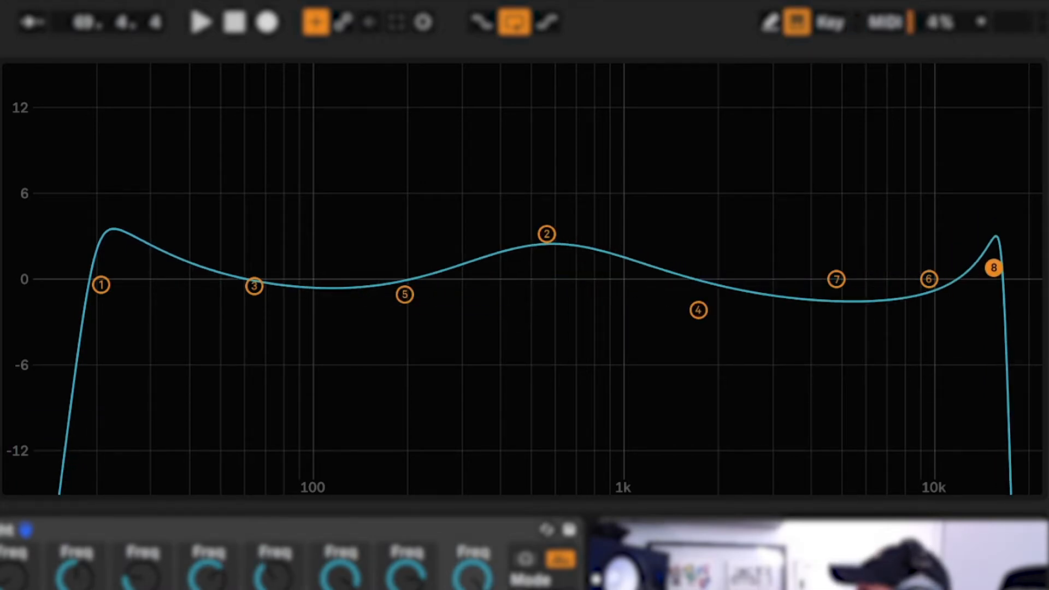
# - Give band 8 the gentler low-pass filter at 18.4 kHz, and move band 6 to 8.05 kHz at 1.63 dB
pyautogui.click(473, 589)
pyautogui.click(473, 589)
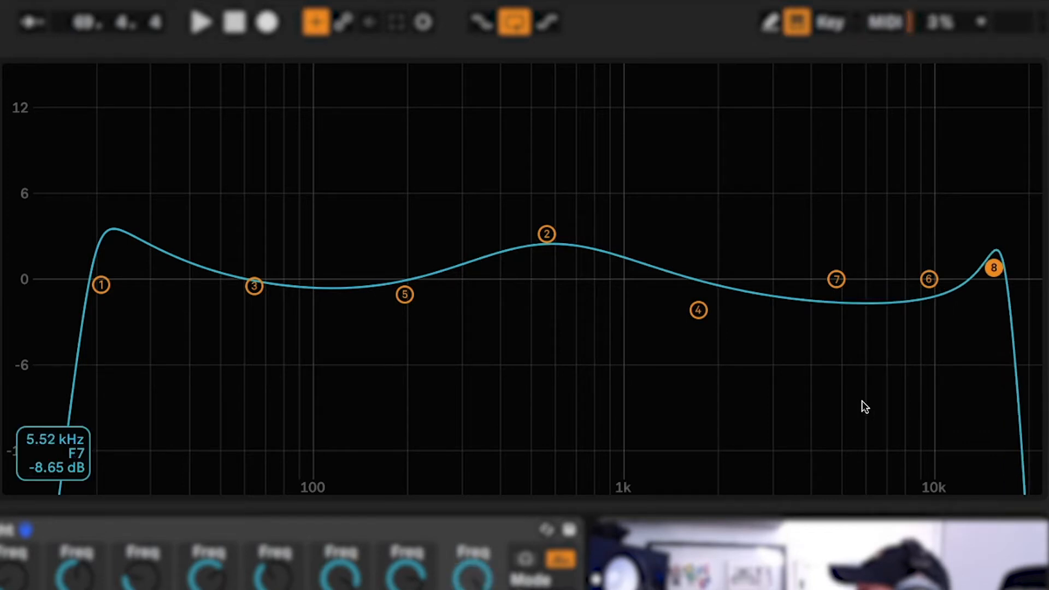
pyautogui.moveTo(992, 270); pyautogui.dragTo(1009, 255)
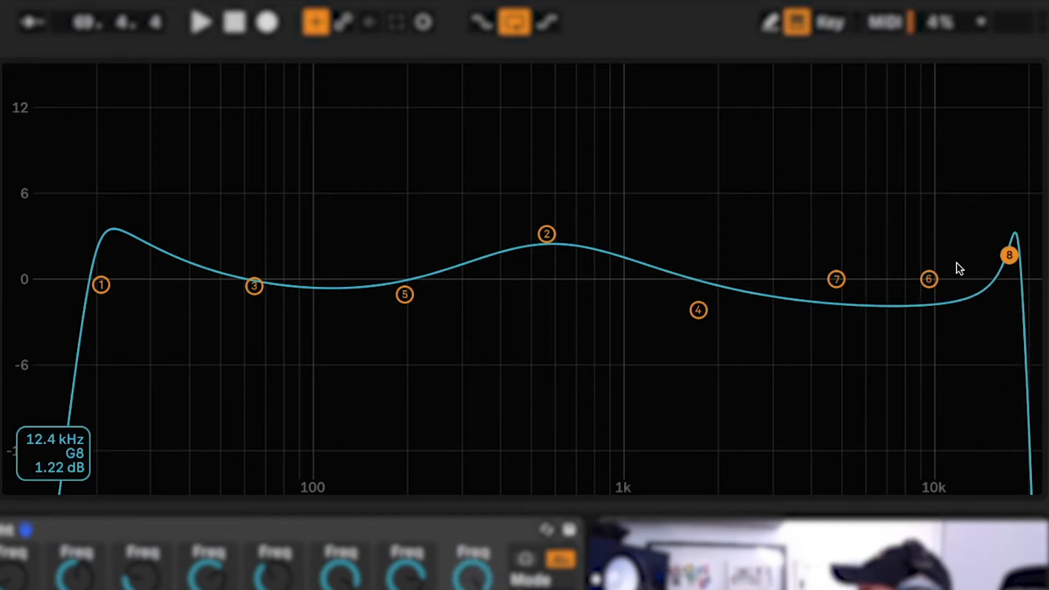
pyautogui.moveTo(929, 279); pyautogui.dragTo(899, 257)
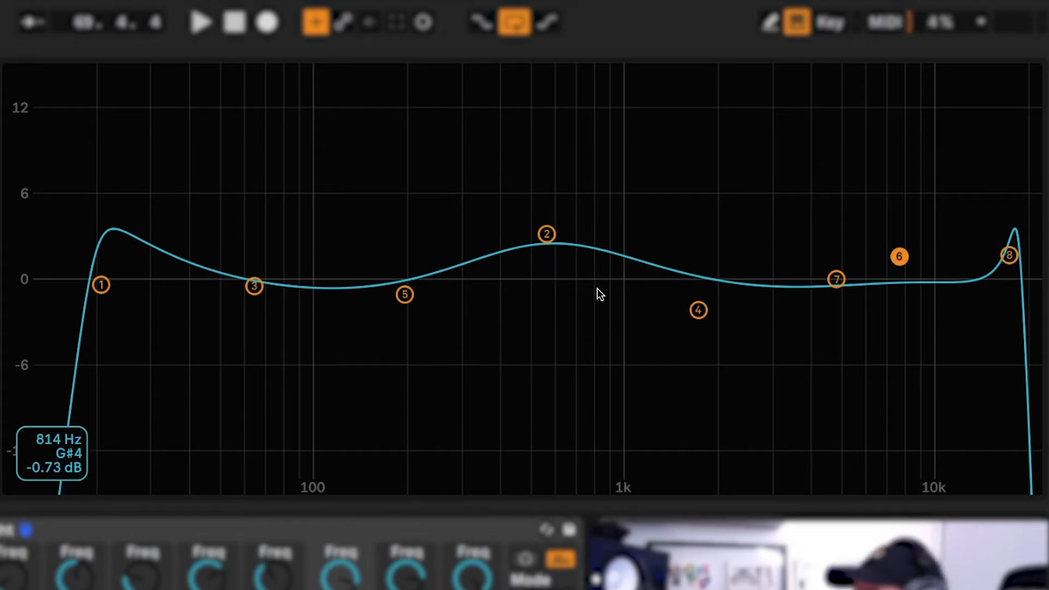
# - Show the filter types available for band 8 and keep its gentle low-pass filter
pyautogui.click(1009, 255)
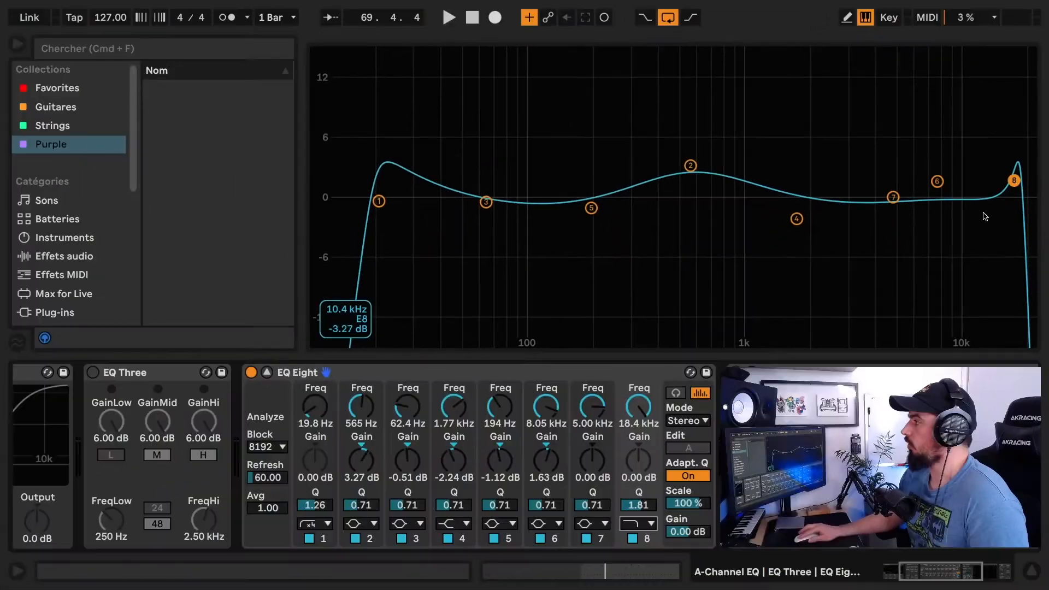
pyautogui.click(649, 530)
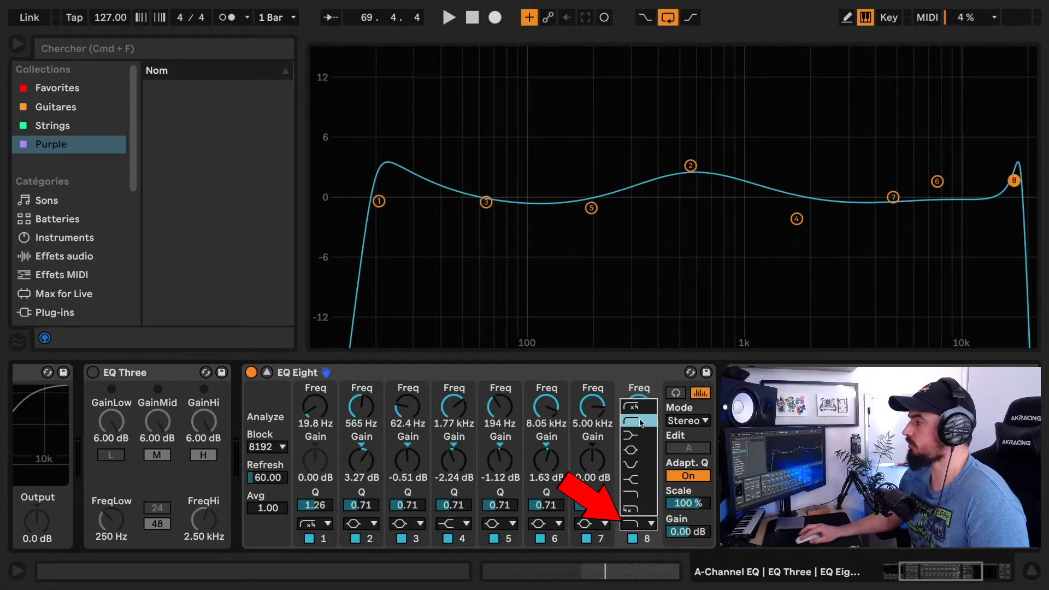
pyautogui.click(641, 492)
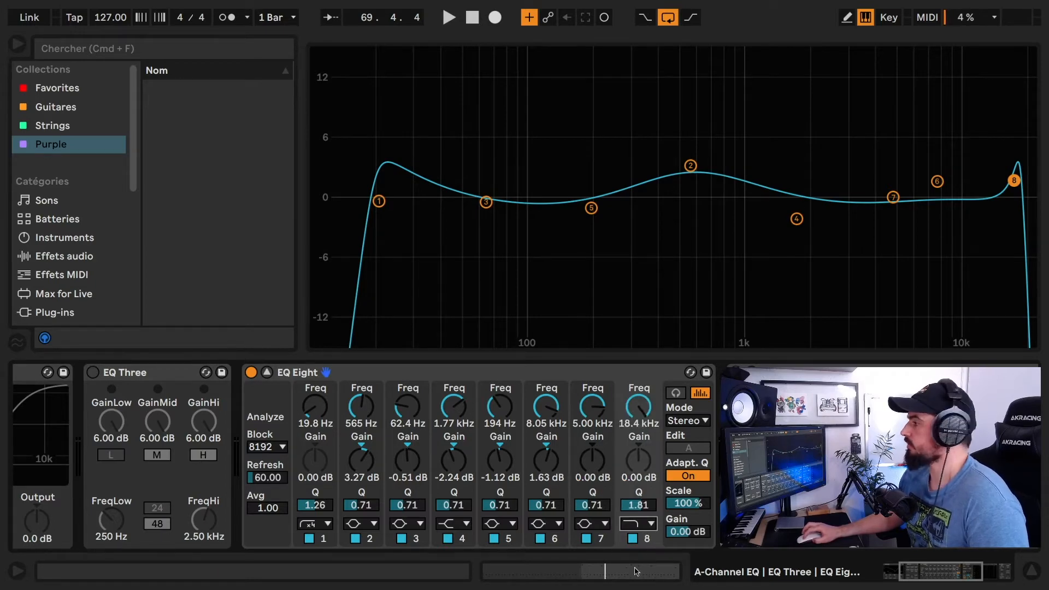
# - Try the steep x4 low-pass filter type on band 2
pyautogui.click(691, 166)
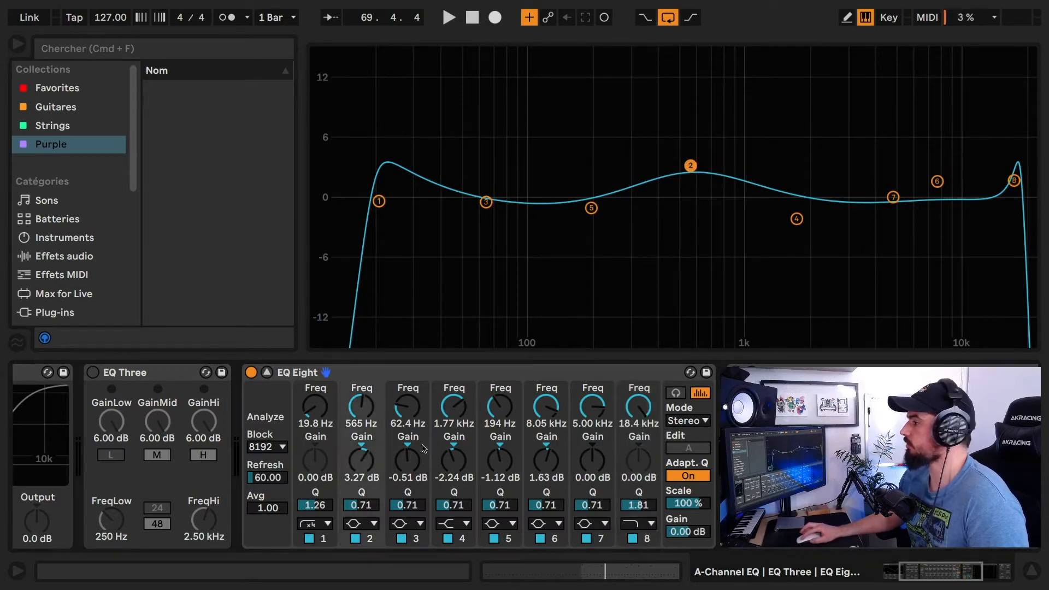
pyautogui.click(379, 521)
pyautogui.click(370, 508)
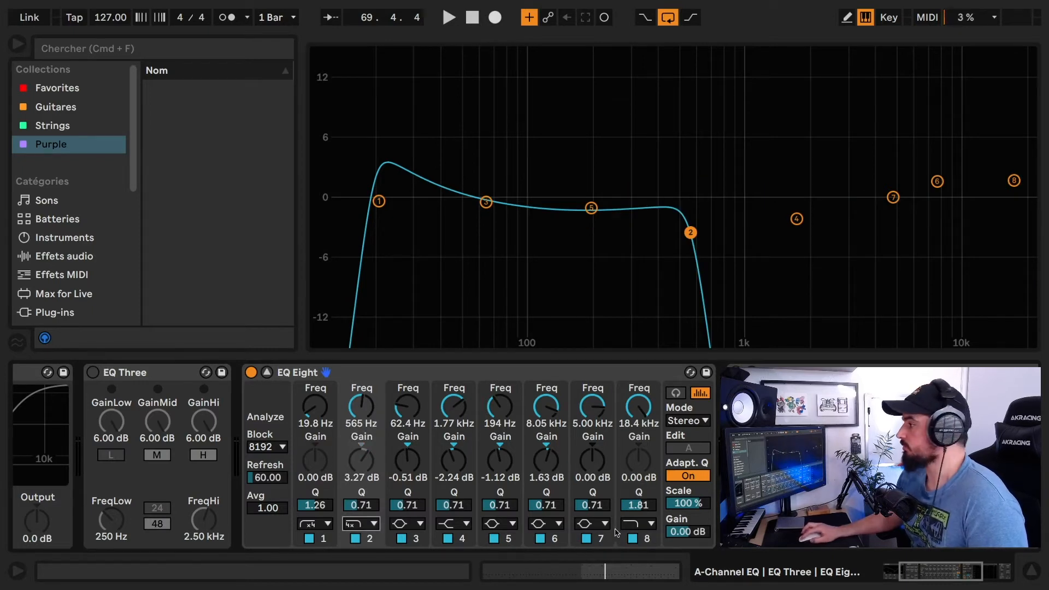
# - Try the notch filter type on band 8 and lower its frequency to 1.17 kHz
pyautogui.click(634, 524)
pyautogui.click(642, 470)
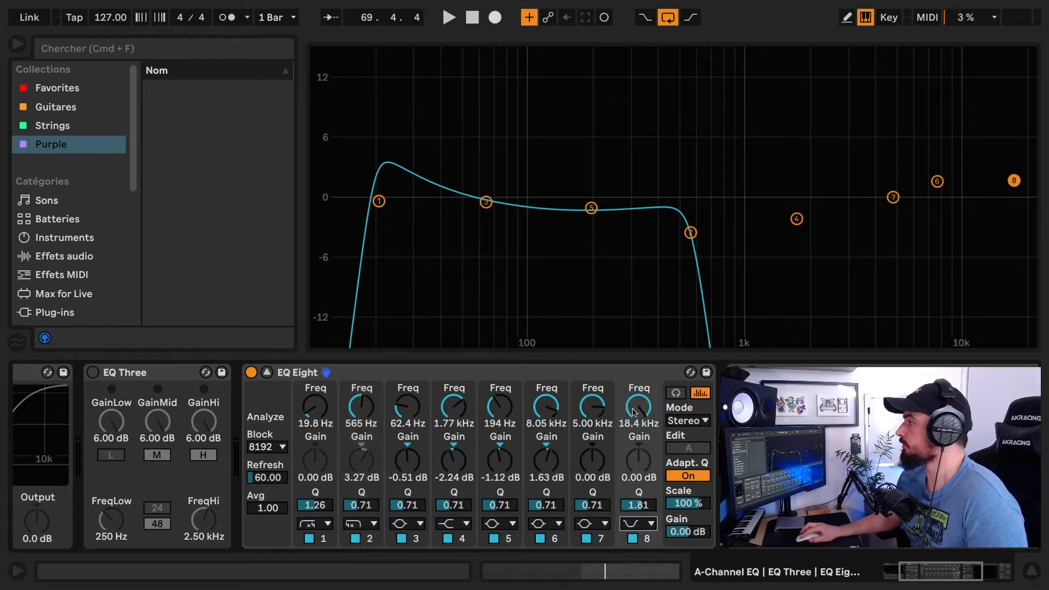
pyautogui.moveTo(639, 406); pyautogui.dragTo(639, 432)
# - Return band 2 to the bell filter and band 8 to the gentle low-pass filter at 16.9 kHz
pyautogui.click(374, 525)
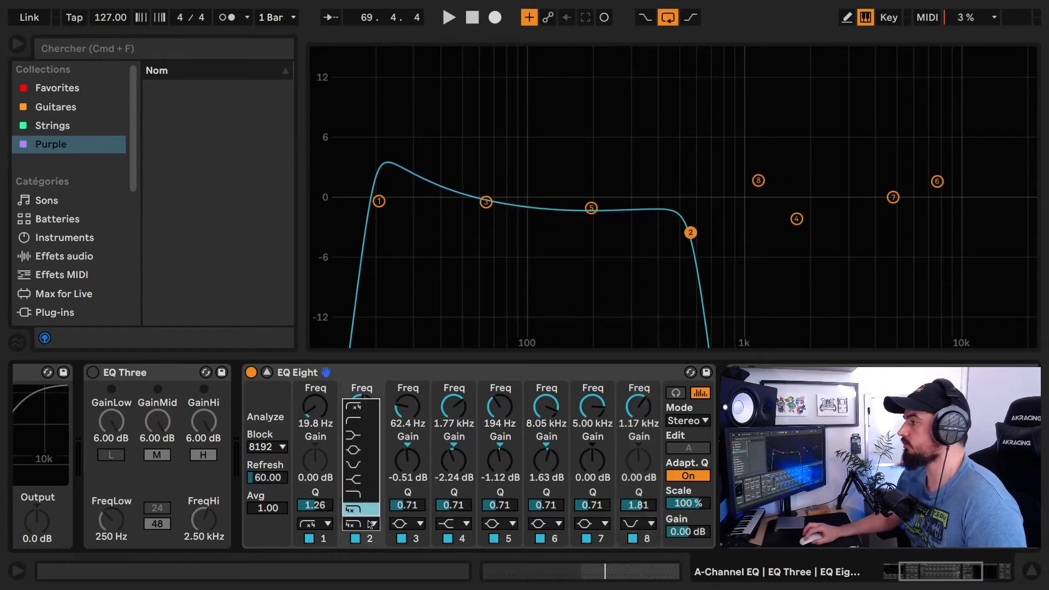
pyautogui.click(362, 451)
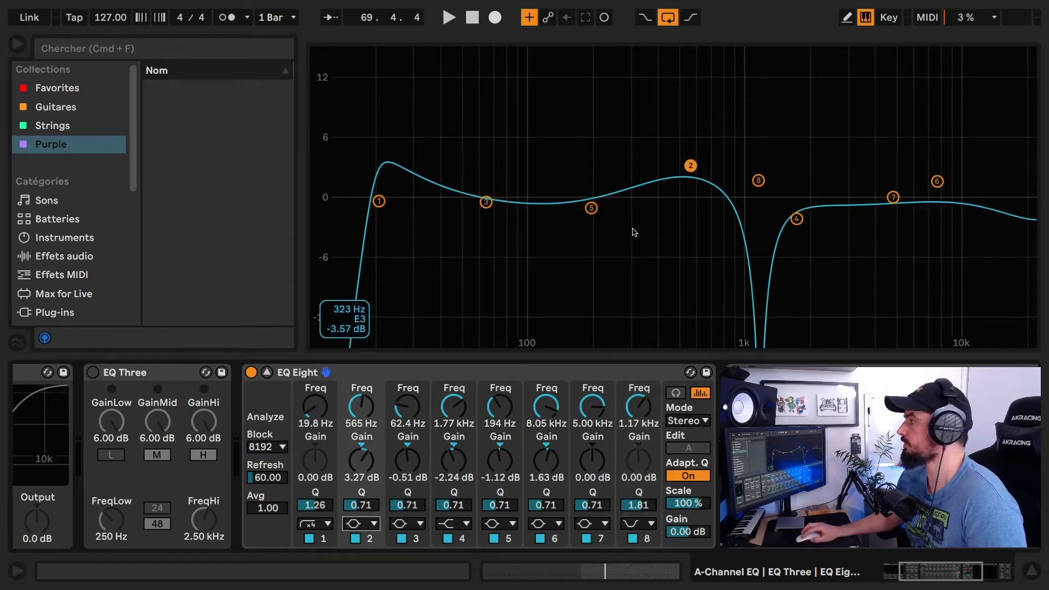
pyautogui.moveTo(759, 180); pyautogui.dragTo(1006, 168)
pyautogui.click(647, 527)
pyautogui.click(644, 496)
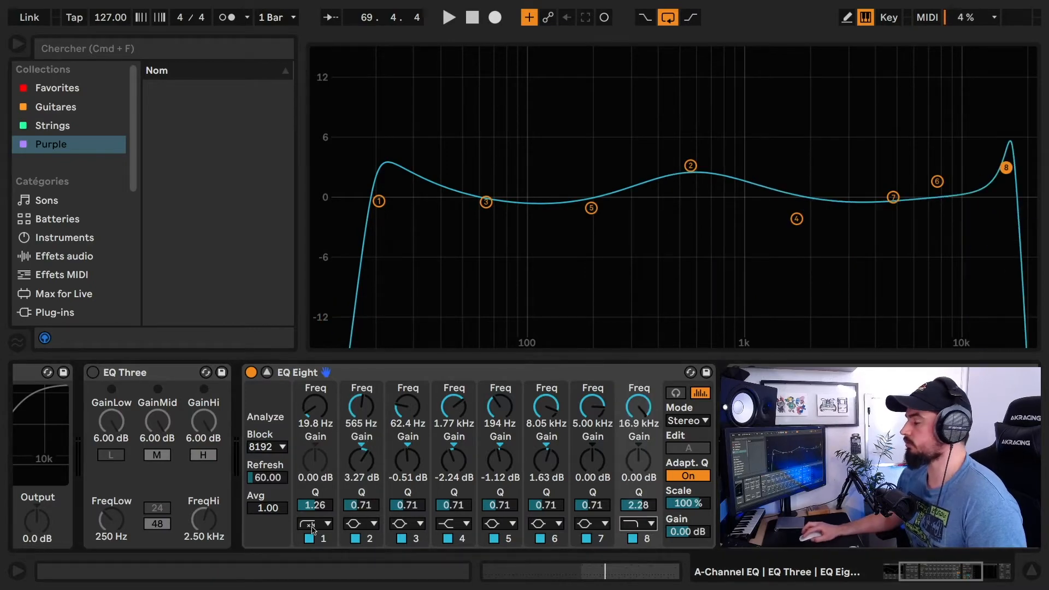
# - Change band 1 to the gentler low-cut filter and move its cutoff to 29.8 Hz
pyautogui.click(327, 526)
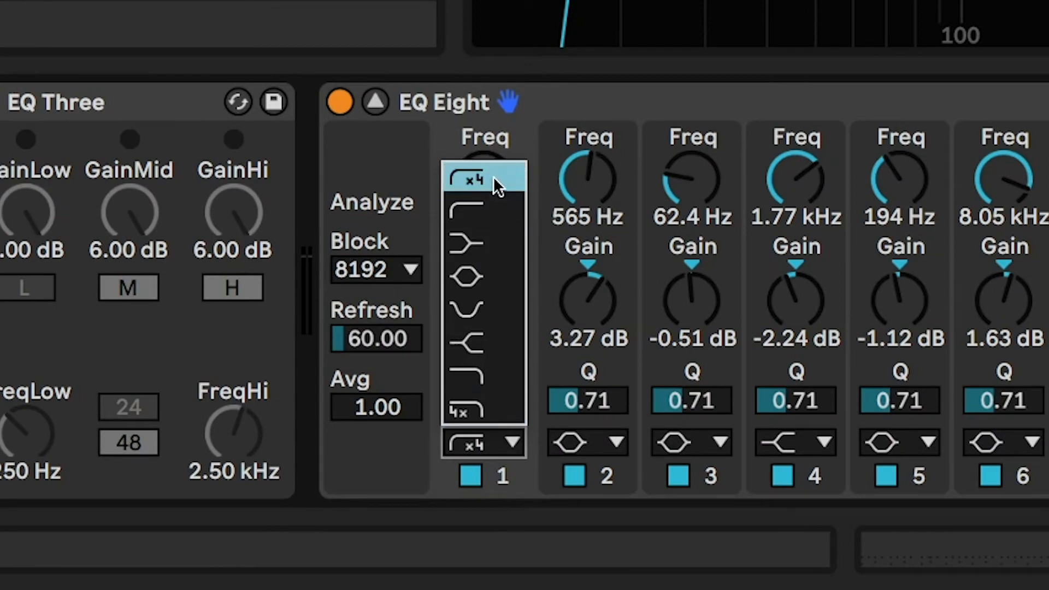
pyautogui.click(492, 195)
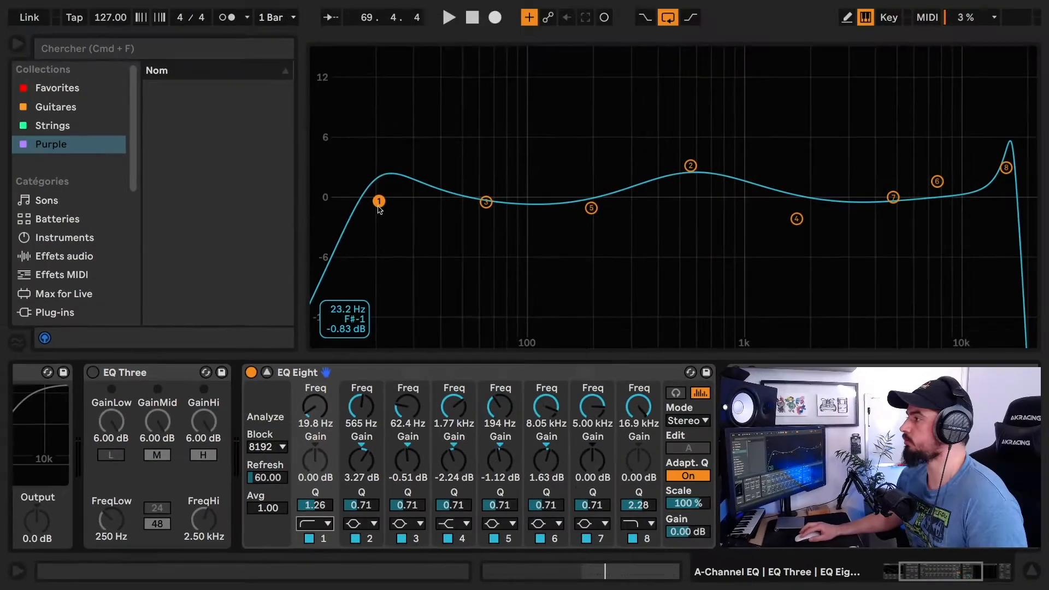
pyautogui.moveTo(379, 202); pyautogui.dragTo(417, 206)
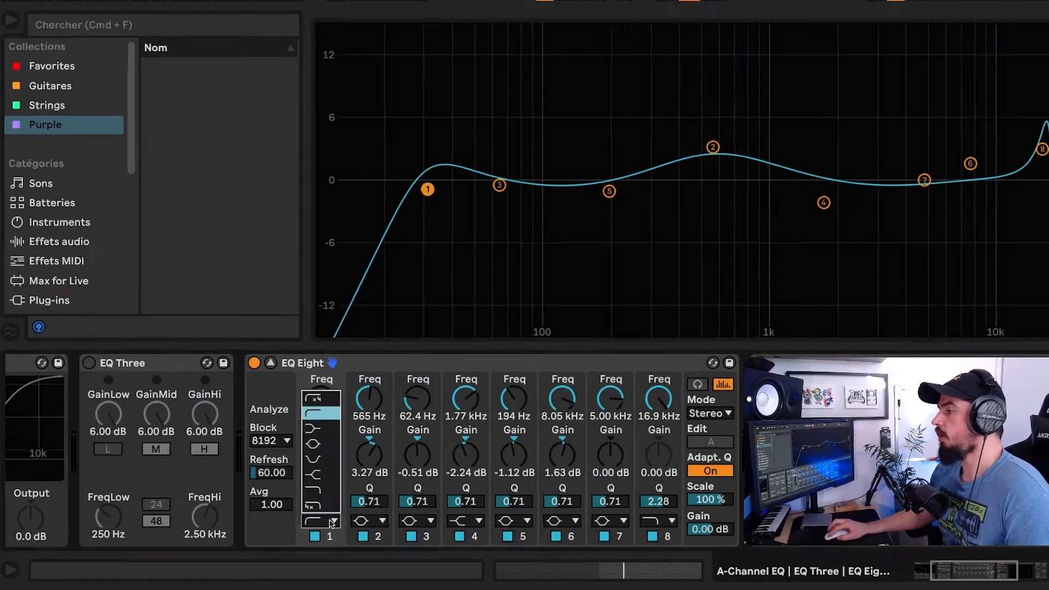
# - Change band 1 to the steep x4 low-pass filter, start playback, and sweep its frequency up and back down to 34.5 Hz
pyautogui.click(315, 523)
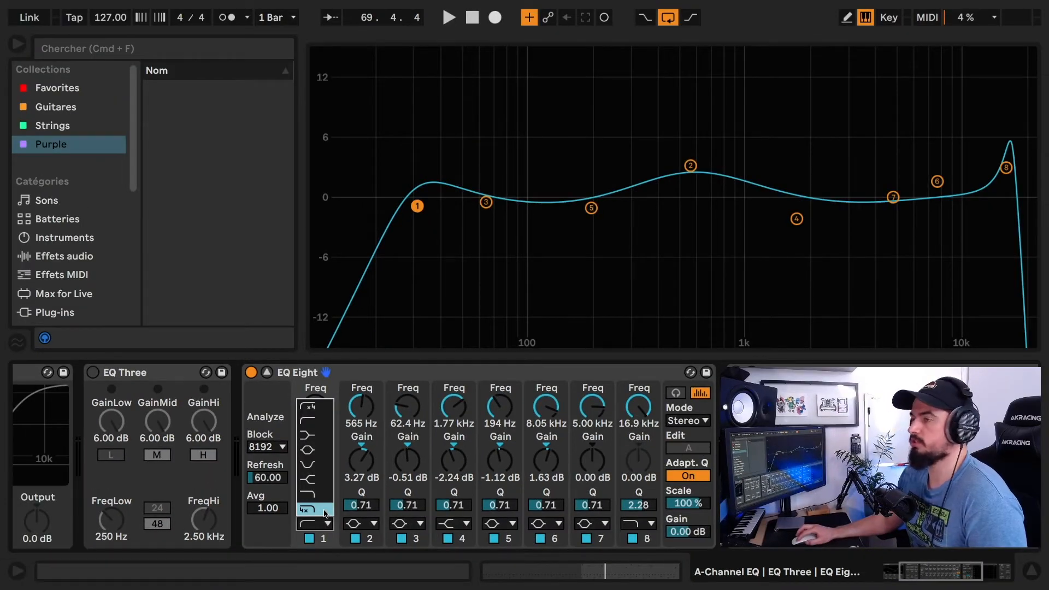
pyautogui.click(325, 511)
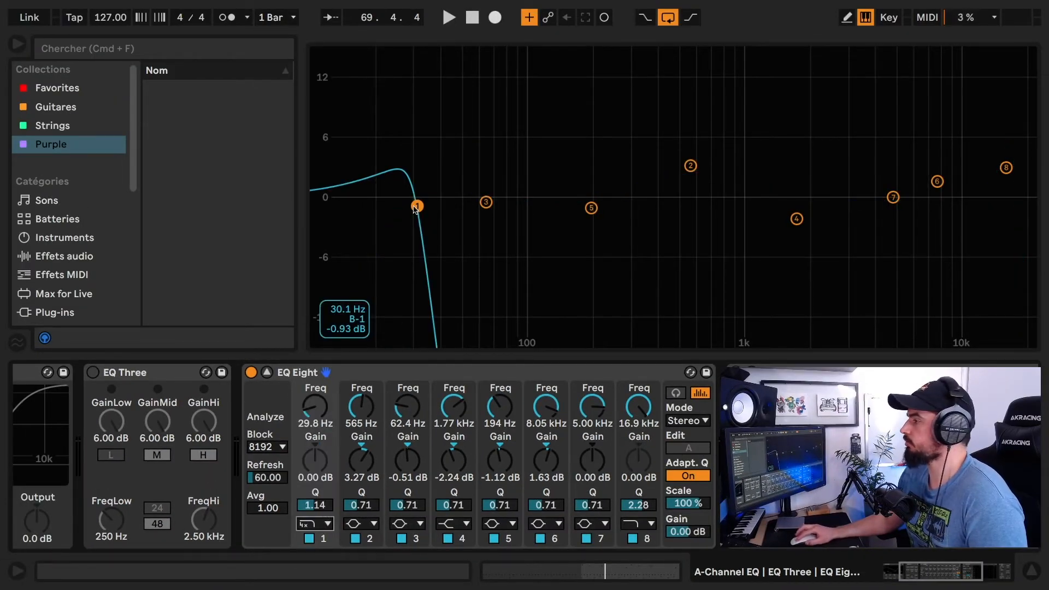
pyautogui.press('space')
pyautogui.moveTo(279, 251); pyautogui.dragTo(481, 227)
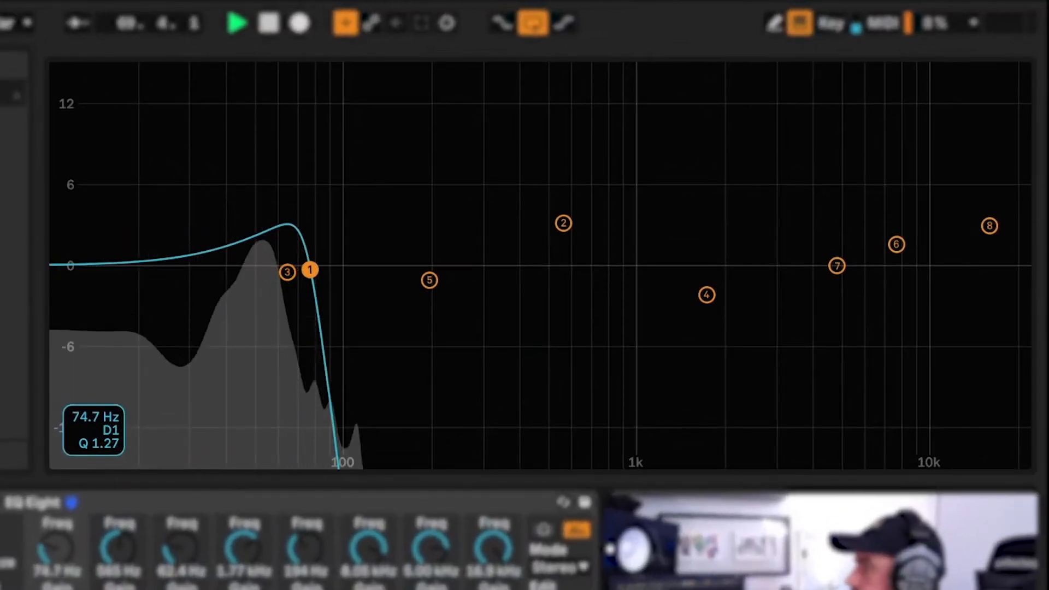
pyautogui.moveTo(418, 252); pyautogui.dragTo(759, 247)
pyautogui.moveTo(852, 243); pyautogui.dragTo(214, 275)
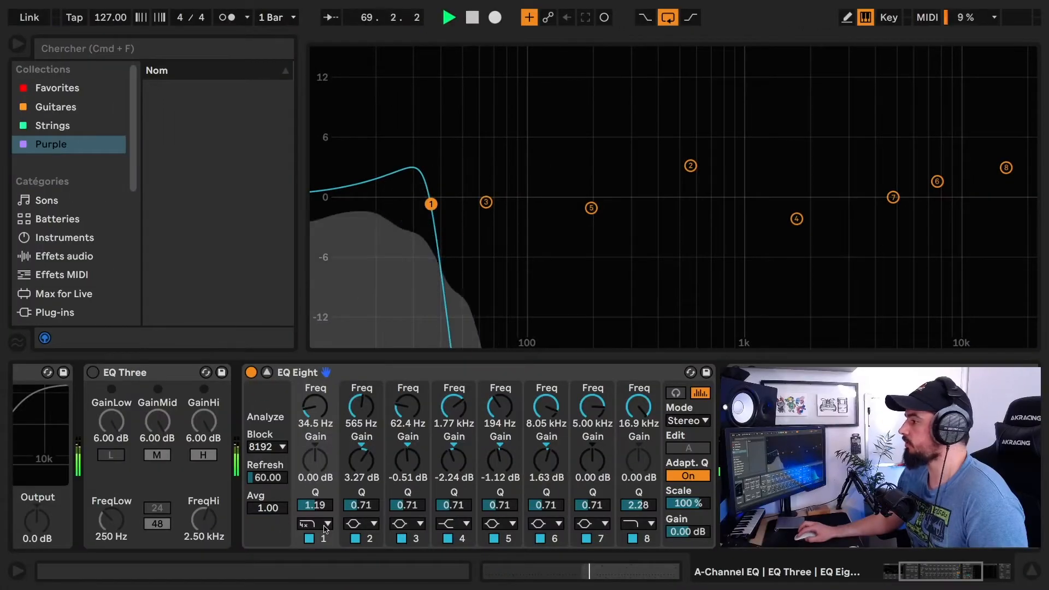
# - Return band 1 to the gentle low-cut filter during playback, and stop playback
pyautogui.click(325, 529)
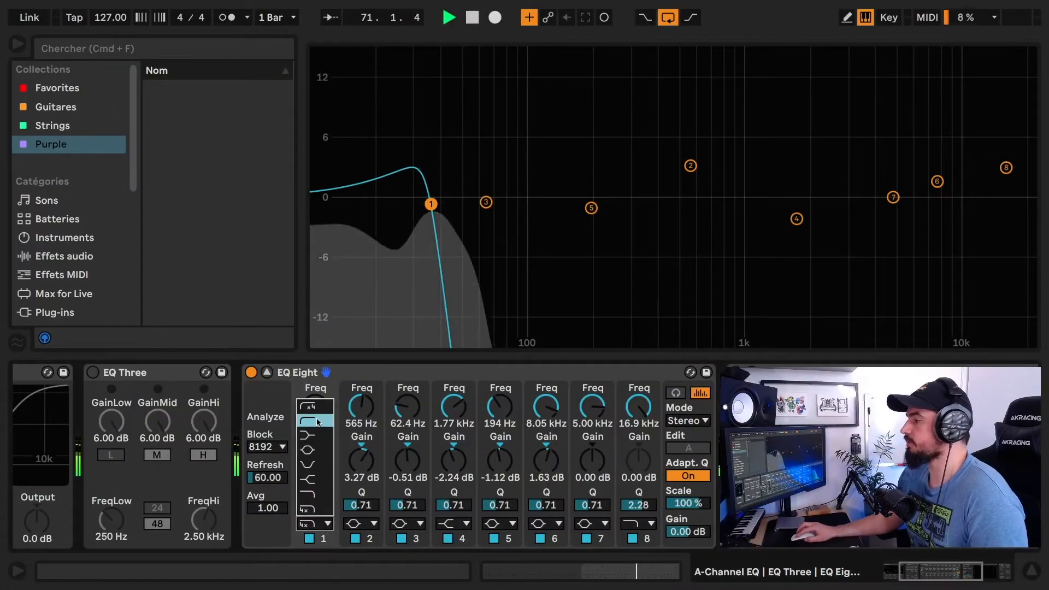
pyautogui.click(315, 423)
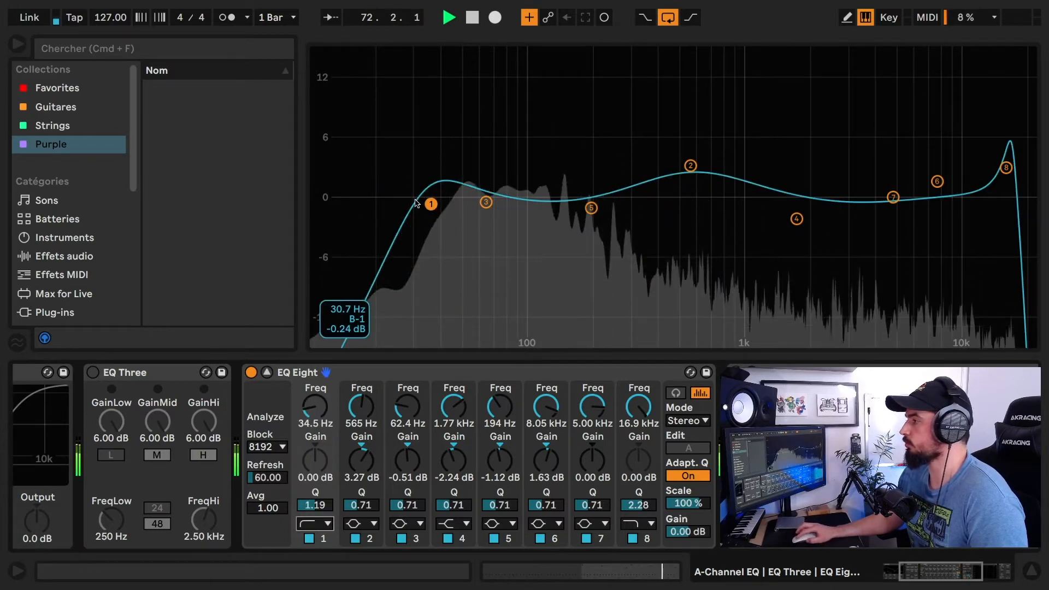
pyautogui.press('space')
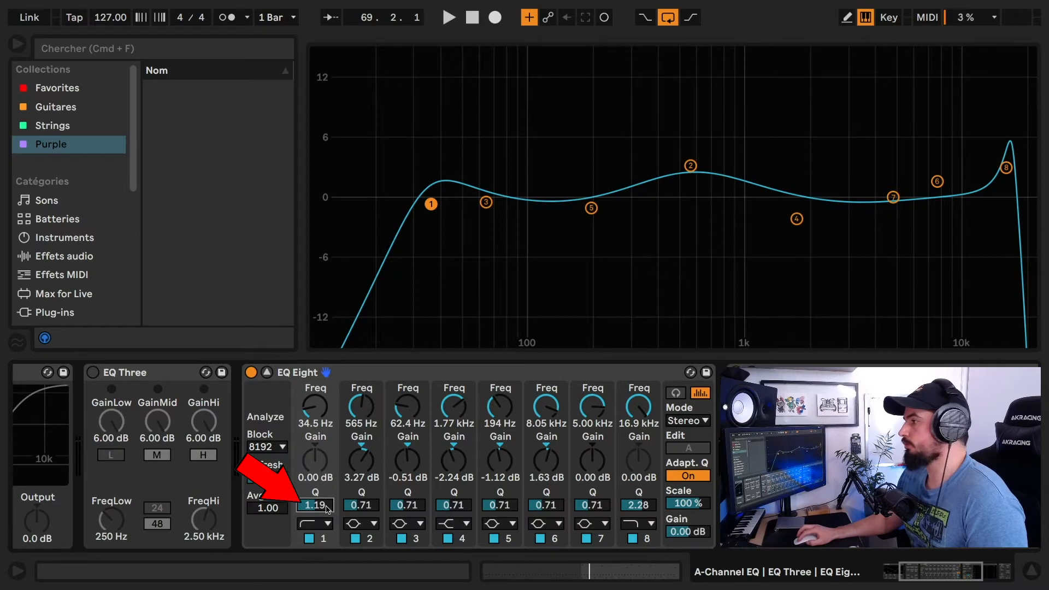
# - Raise band 1's Q to 2.78 and move band 5 to 182 Hz and -9.90 dB with a wide Q of 0.43
pyautogui.moveTo(327, 510); pyautogui.dragTo(327, 477)
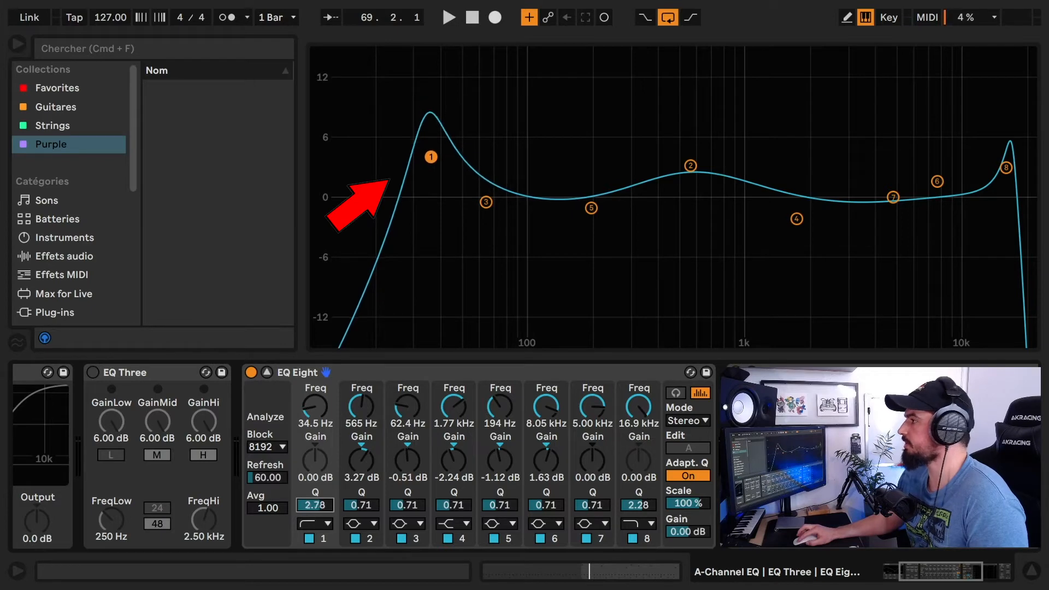
pyautogui.moveTo(502, 508); pyautogui.dragTo(501, 459)
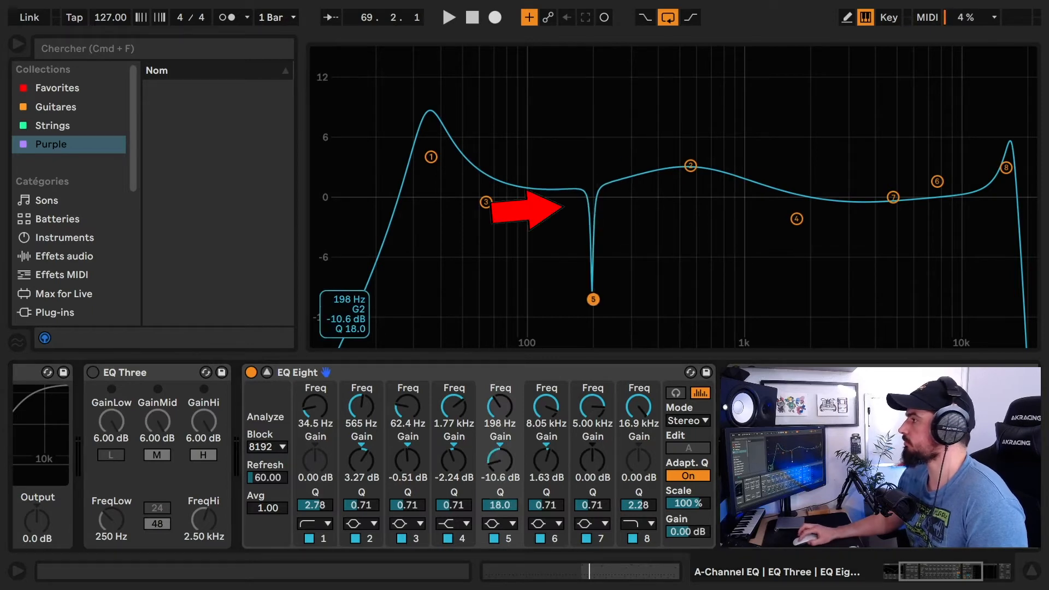
pyautogui.moveTo(593, 299); pyautogui.dragTo(585, 292)
pyautogui.moveTo(499, 508); pyautogui.dragTo(499, 577)
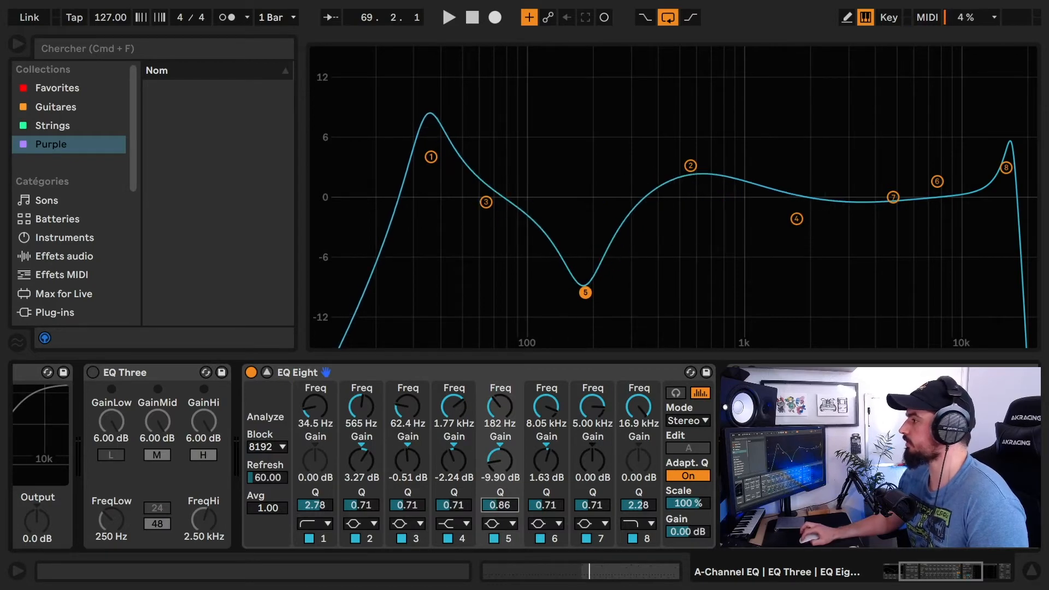
pyautogui.moveTo(499, 504); pyautogui.dragTo(499, 528)
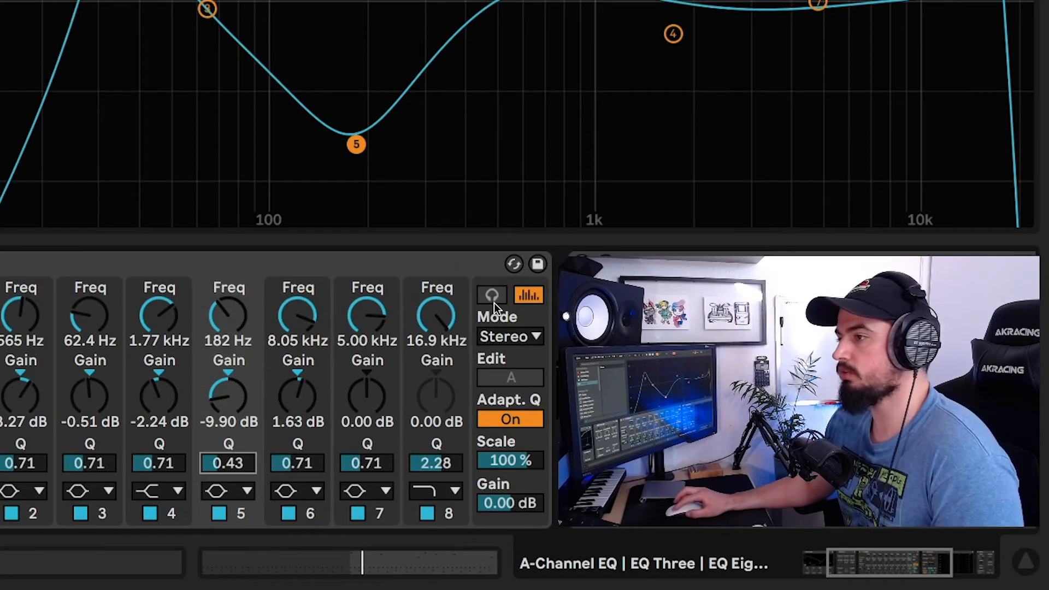
# - Enable audition mode, sweep band 5 up to 7.63 kHz with 9.90 dB of gain during playback, and stop playback
pyautogui.click(493, 298)
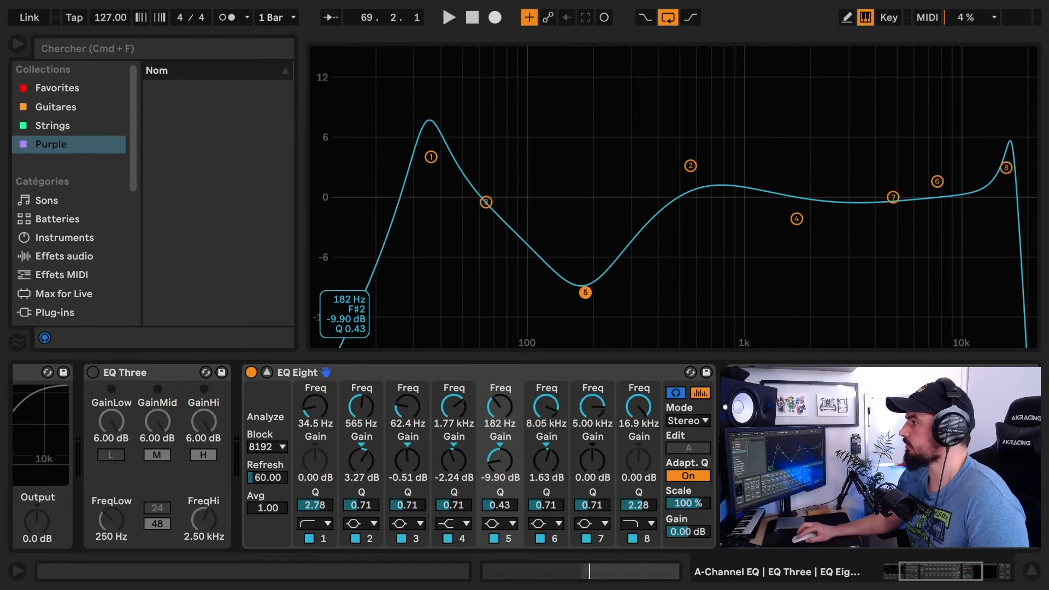
pyautogui.press('space')
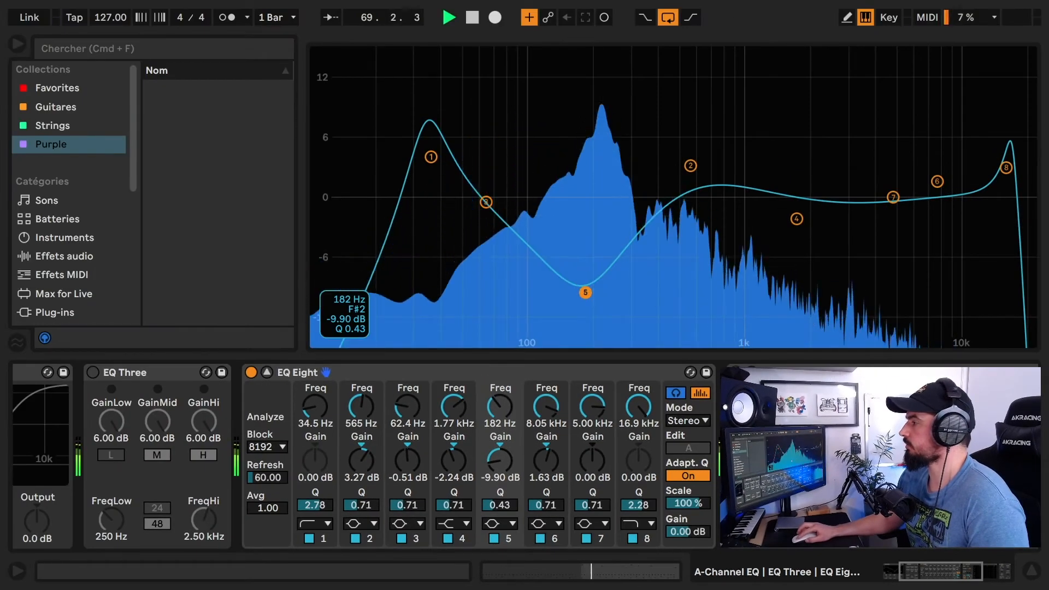
pyautogui.moveTo(586, 292); pyautogui.dragTo(936, 104)
pyautogui.press('space')
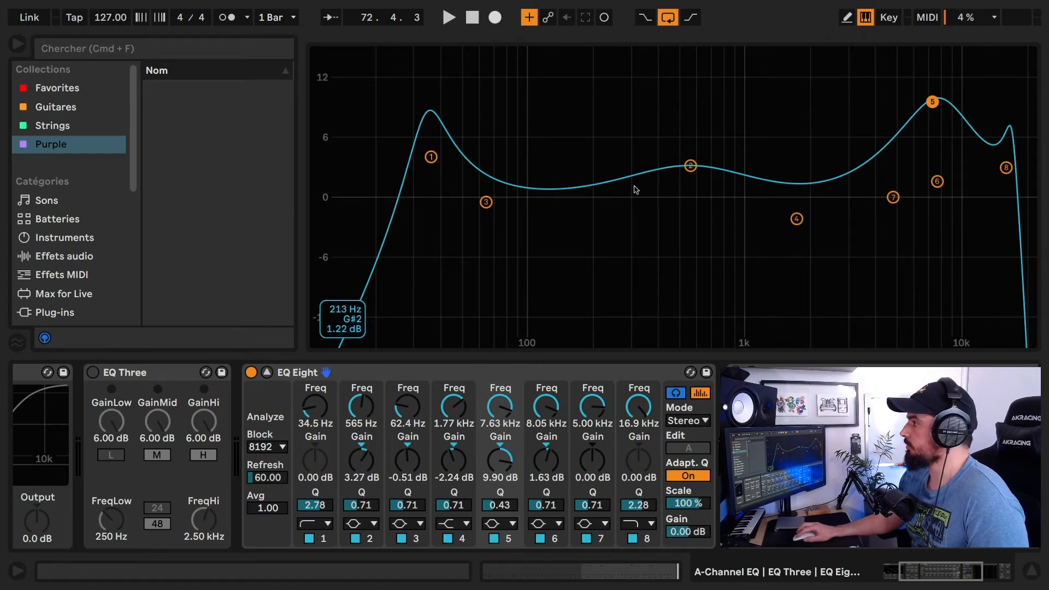
# - Set EQ Eight to L/R mode and activate bands 1, 4 and 8 on the right channel
pyautogui.click(704, 420)
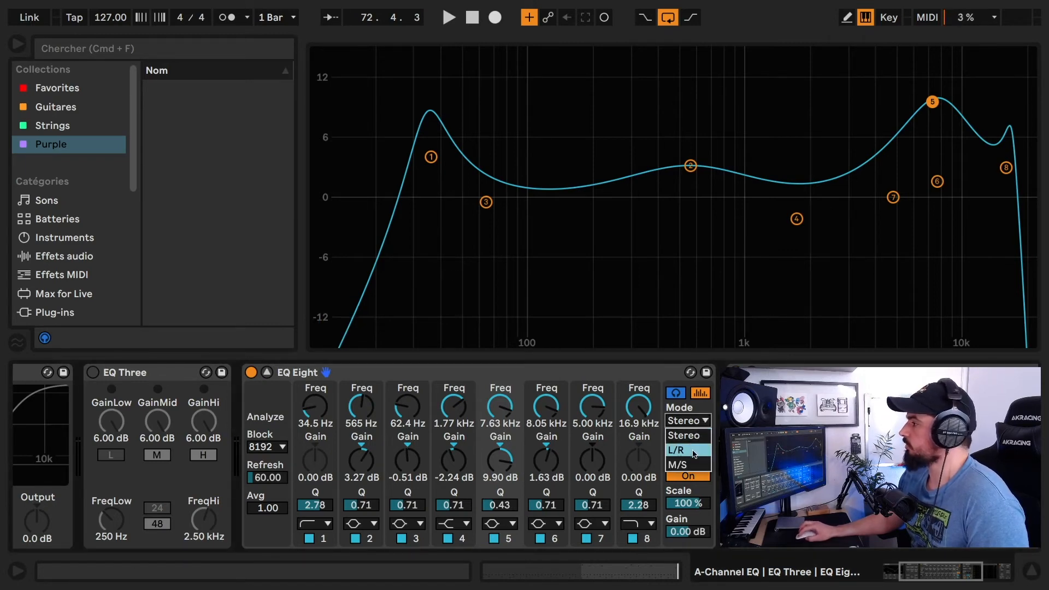
pyautogui.click(694, 451)
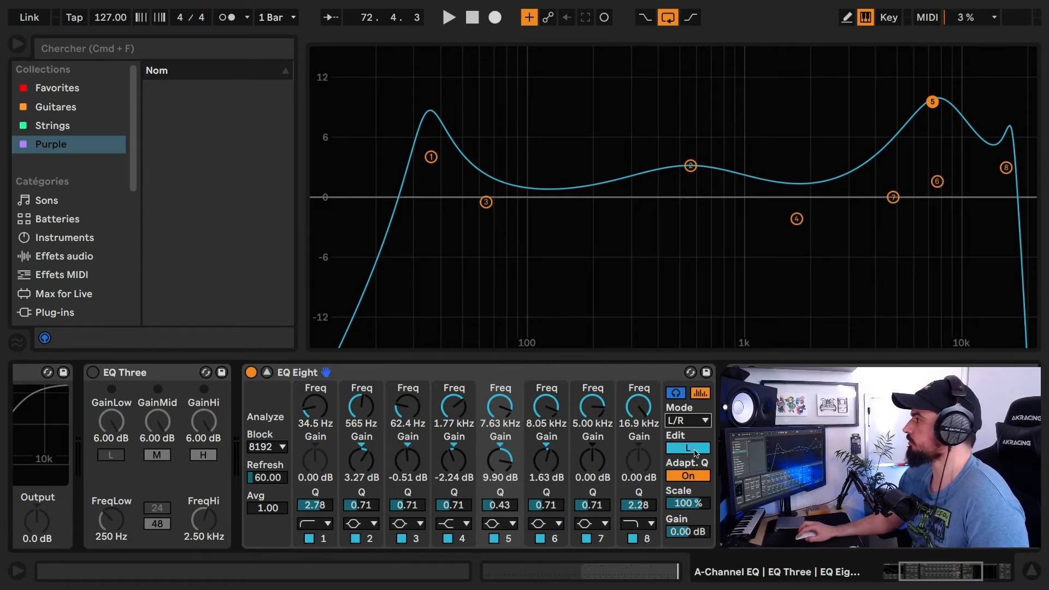
pyautogui.click(696, 451)
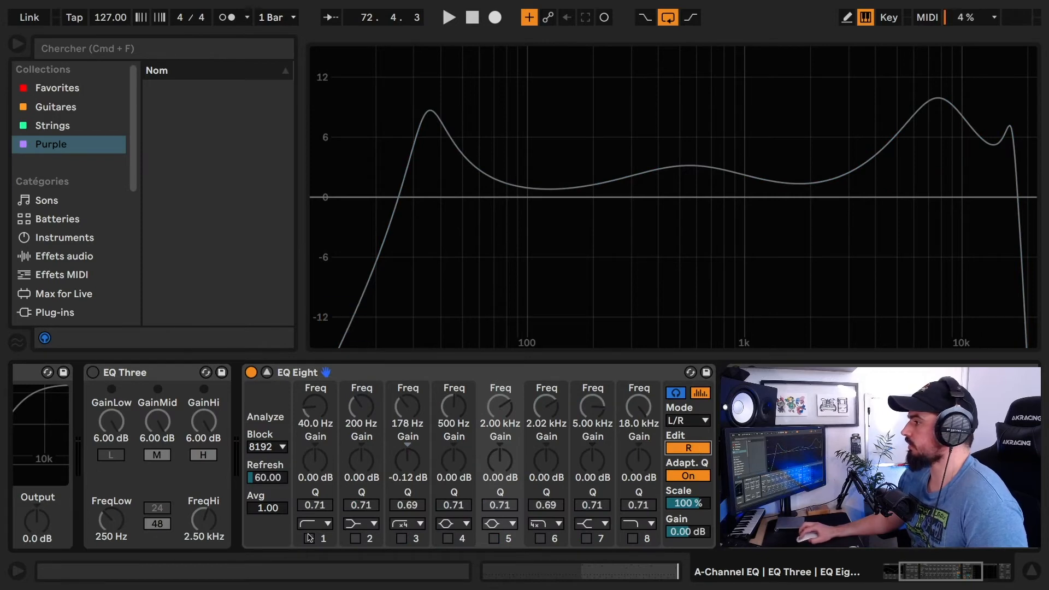
pyautogui.click(310, 539)
pyautogui.click(448, 538)
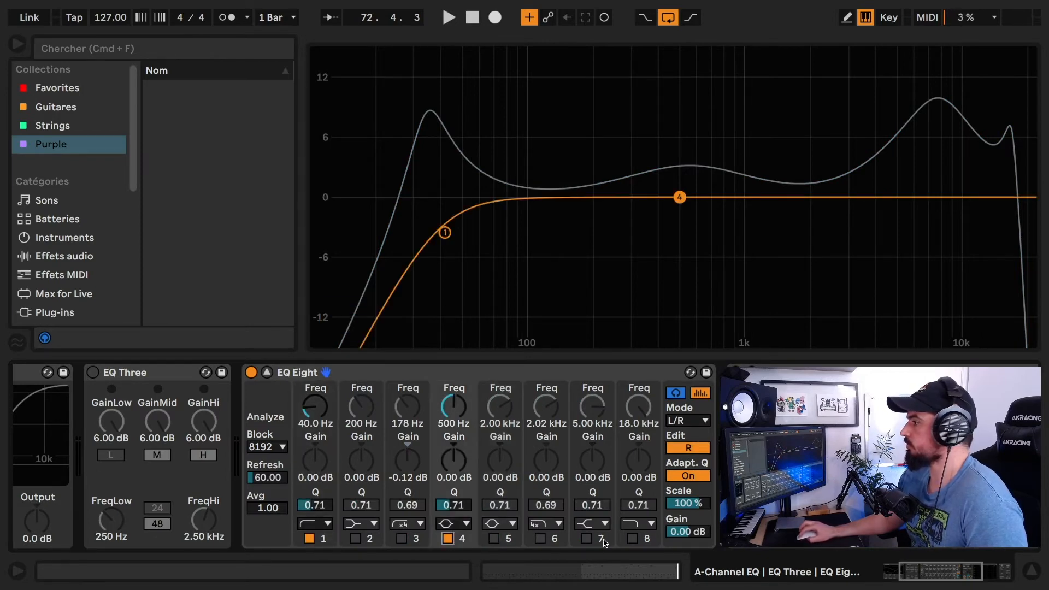
pyautogui.click(633, 538)
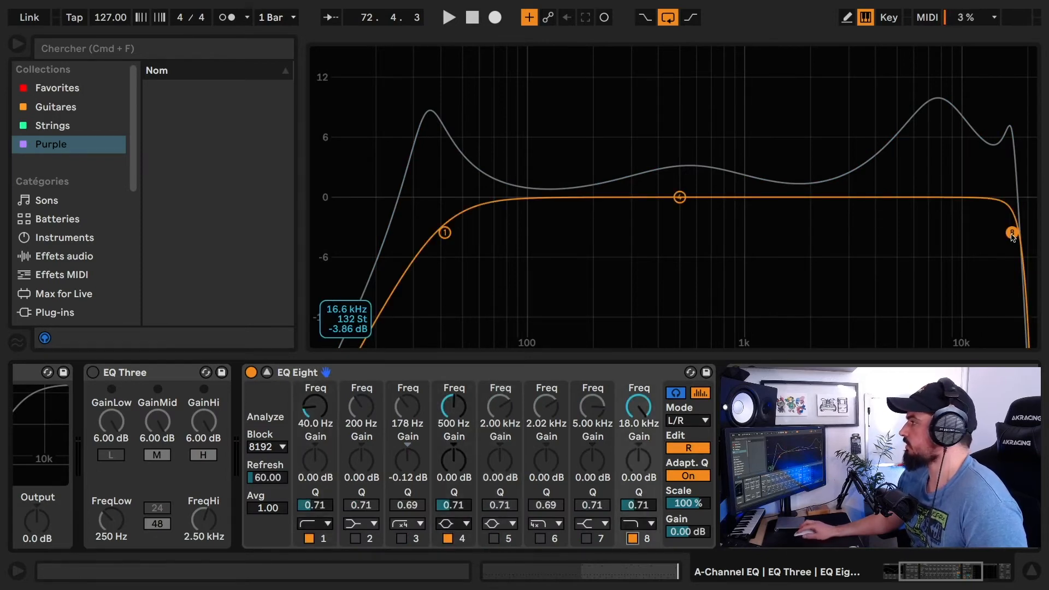
# - Move the right channel's band 1 to 1.97 kHz with Q 1.69 and its band 8 to 17.8 kHz with Q 1.37
pyautogui.moveTo(1012, 235); pyautogui.dragTo(1001, 176)
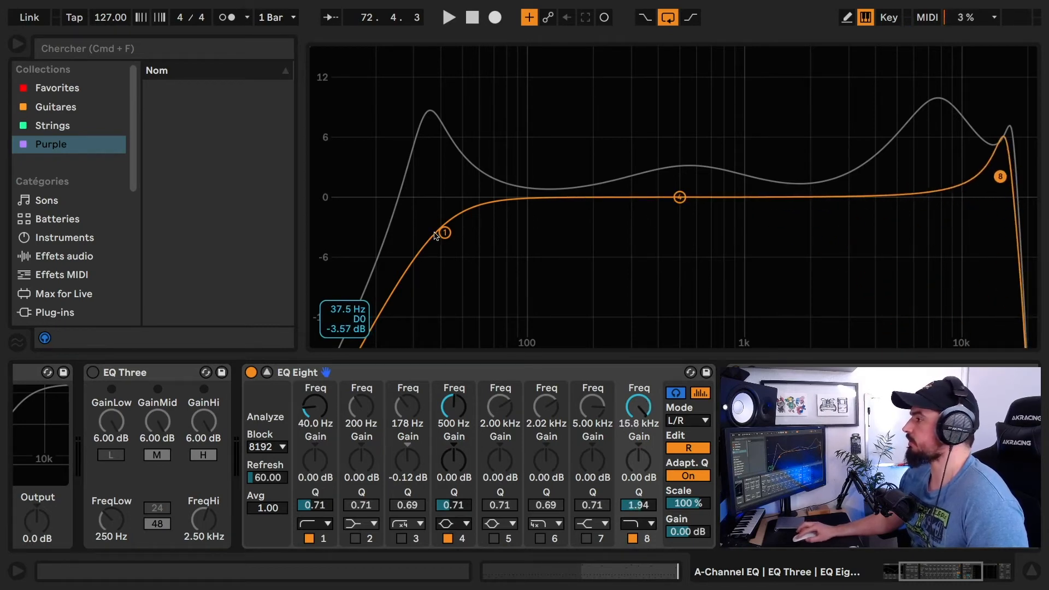
pyautogui.moveTo(435, 235); pyautogui.dragTo(806, 185)
pyautogui.moveTo(1000, 176); pyautogui.dragTo(1010, 191)
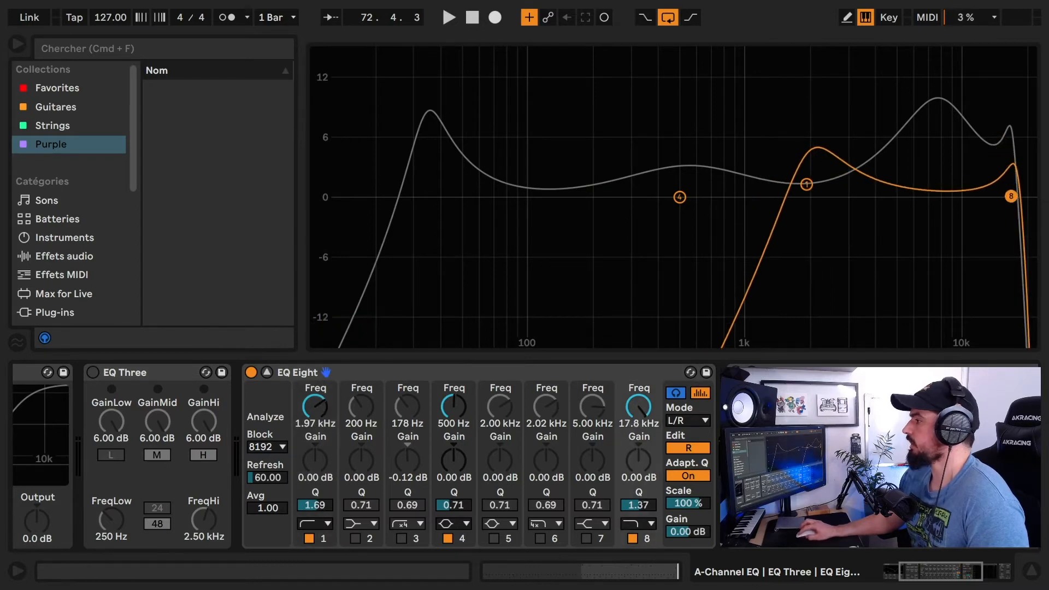
# - Lower the left channel's band 8 to 127 Hz, raise it to 237 Hz during playback, and nudge band 4 to 1.73 kHz
pyautogui.click(697, 449)
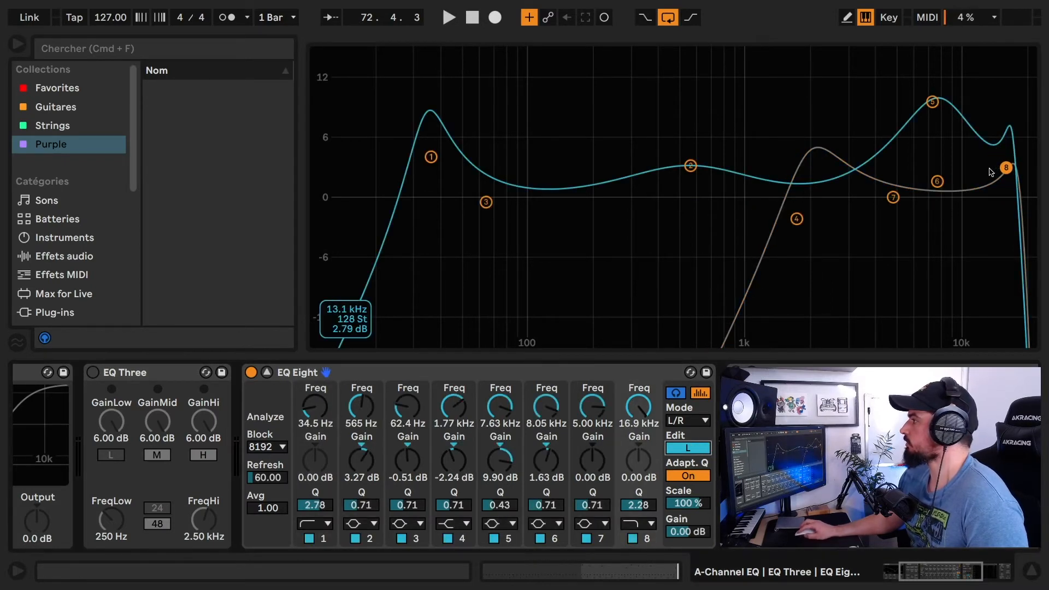
pyautogui.moveTo(1006, 168); pyautogui.dragTo(552, 166)
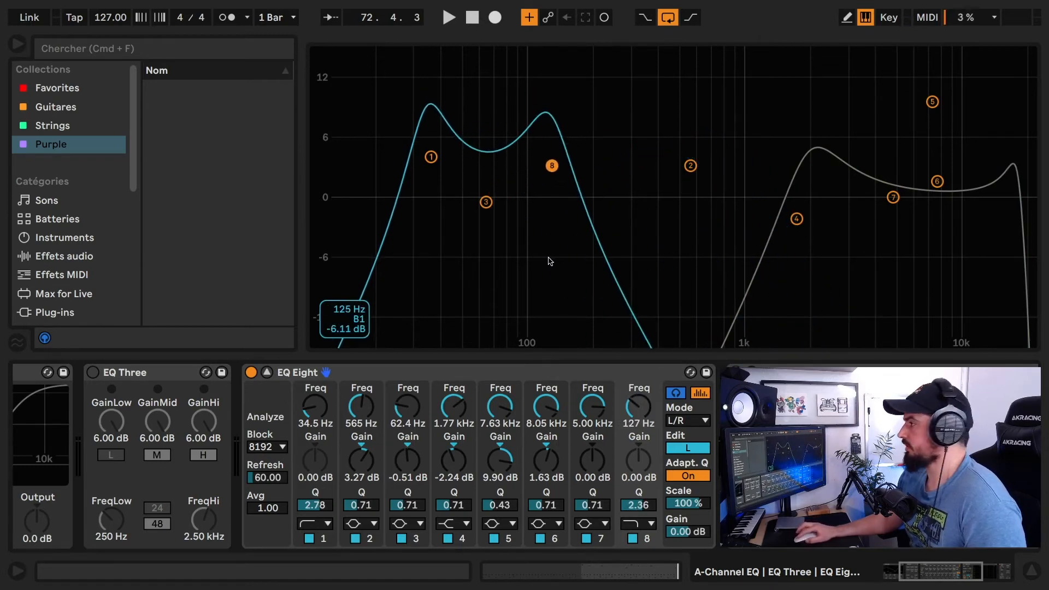
pyautogui.press('space')
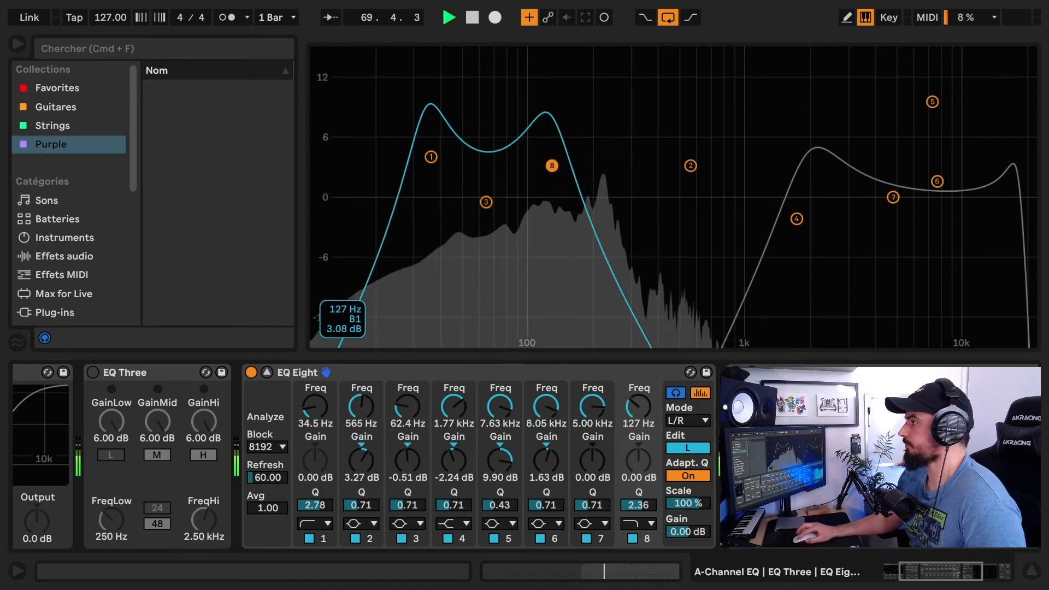
pyautogui.moveTo(552, 165); pyautogui.dragTo(609, 173)
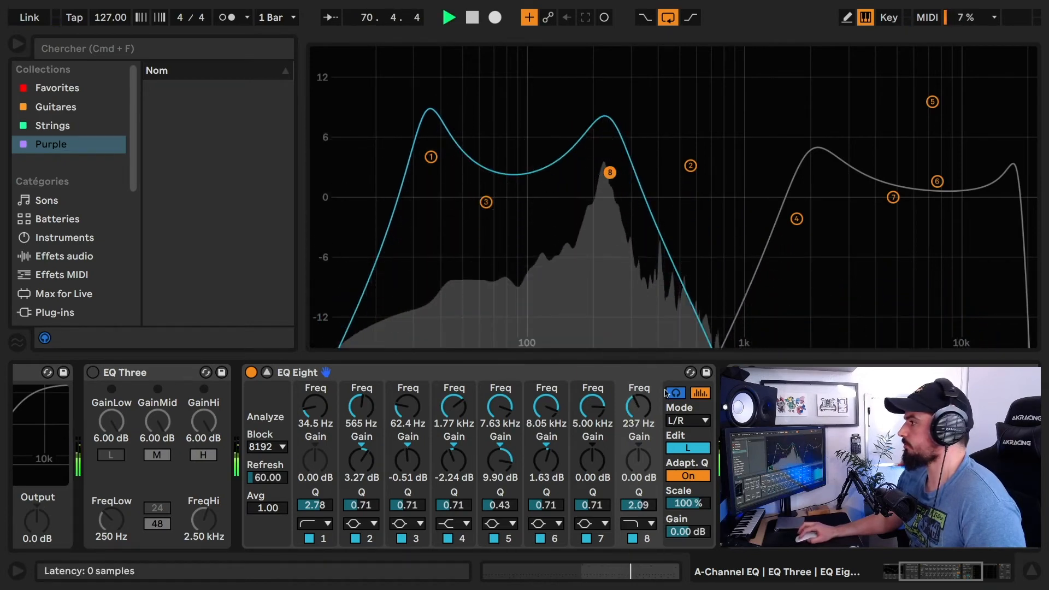
pyautogui.moveTo(797, 219)
pyautogui.mouseDown()
pyautogui.moveTo(787, 261)
pyautogui.moveTo(796, 231)
pyautogui.moveTo(755, 203)
pyautogui.moveTo(795, 221)
pyautogui.mouseUp()
# - Set the right channel's band 1 to 1.03 kHz, band 8 to 18.0 kHz, and band 4 to 4.74 kHz at 12.3 dB, and stop playback
pyautogui.click(688, 448)
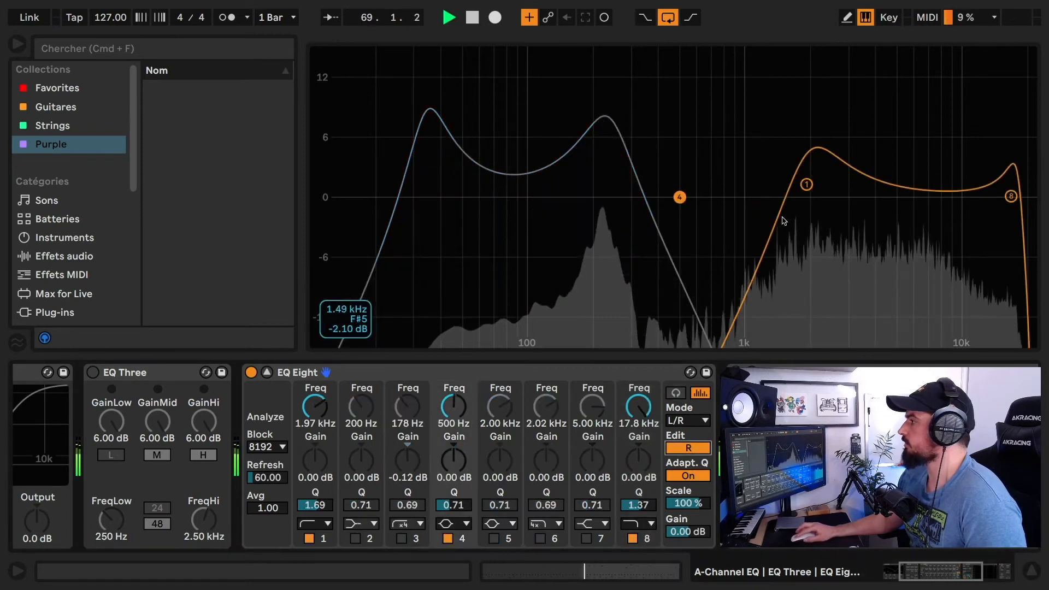
pyautogui.moveTo(806, 185); pyautogui.dragTo(746, 166)
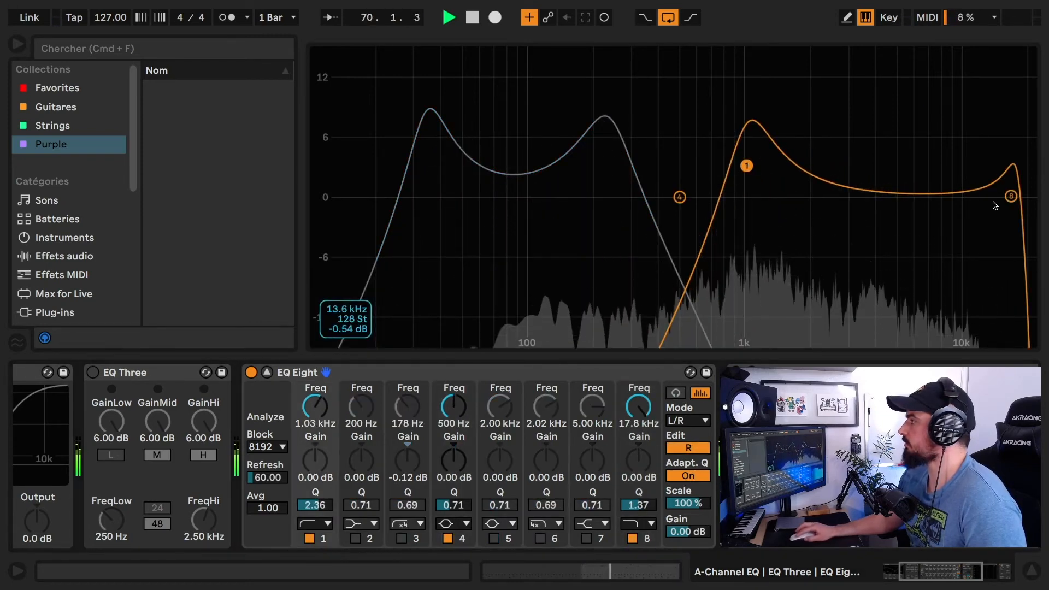
pyautogui.moveTo(1011, 196); pyautogui.dragTo(1012, 177)
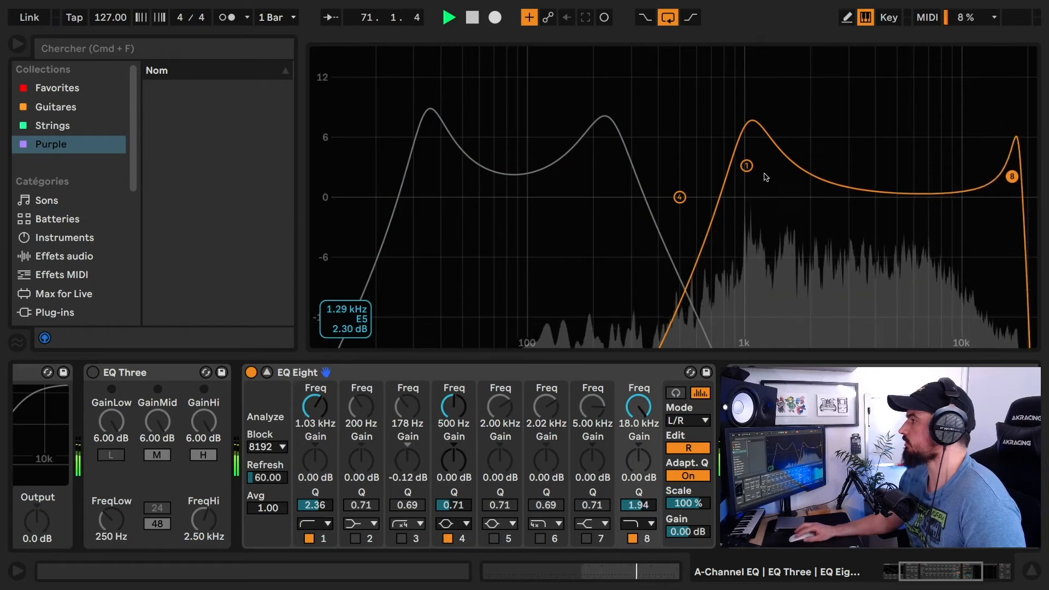
pyautogui.moveTo(680, 197); pyautogui.dragTo(888, 78)
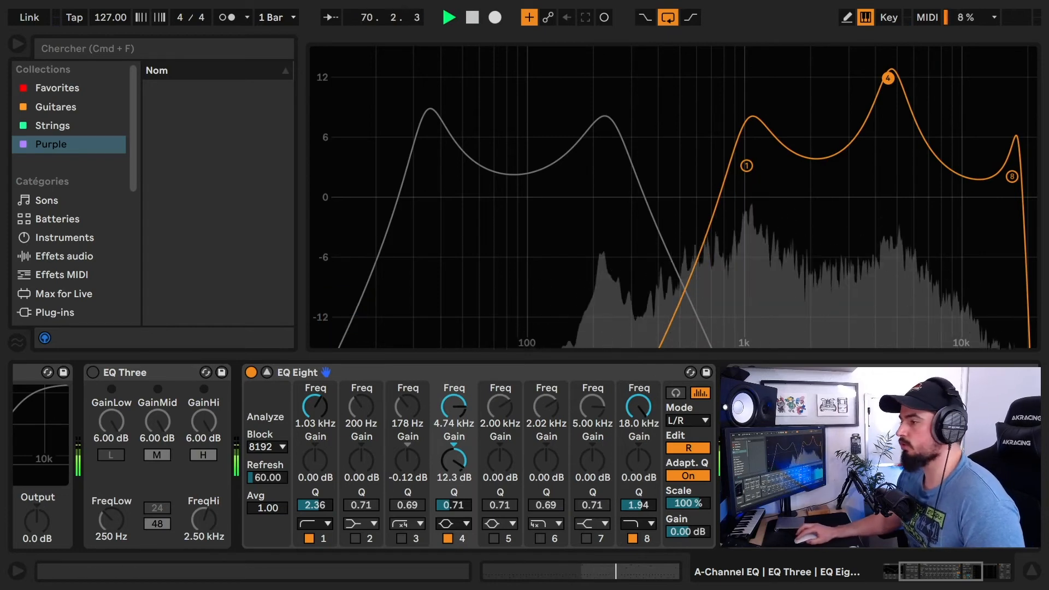
pyautogui.press('space')
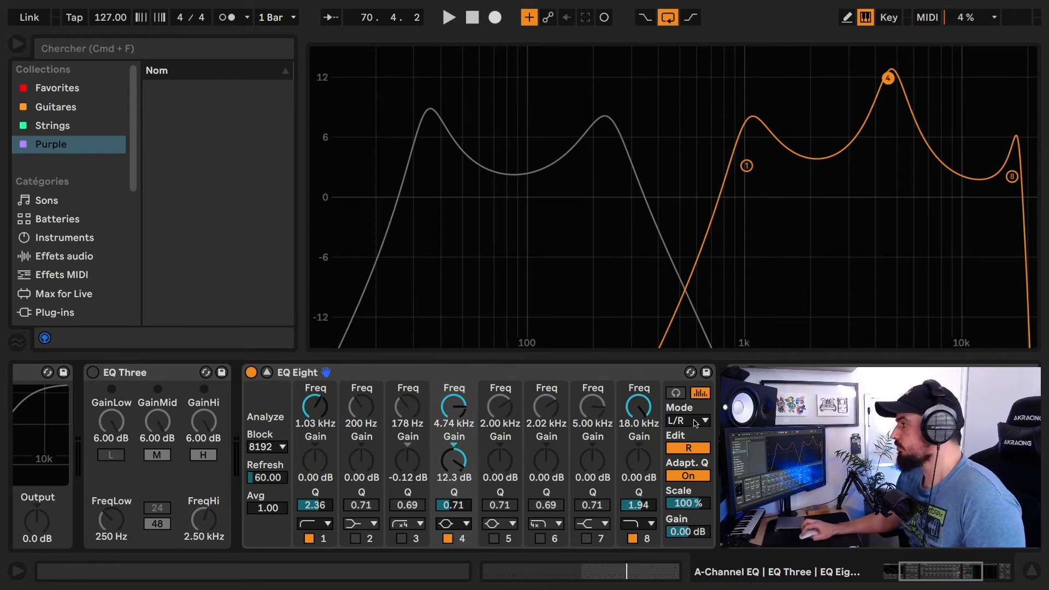
# - Set EQ Eight to M/S mode and move the mid channel's band 8 to 1.14 kHz and band 1 to 23.3 Hz
pyautogui.click(704, 422)
pyautogui.click(687, 466)
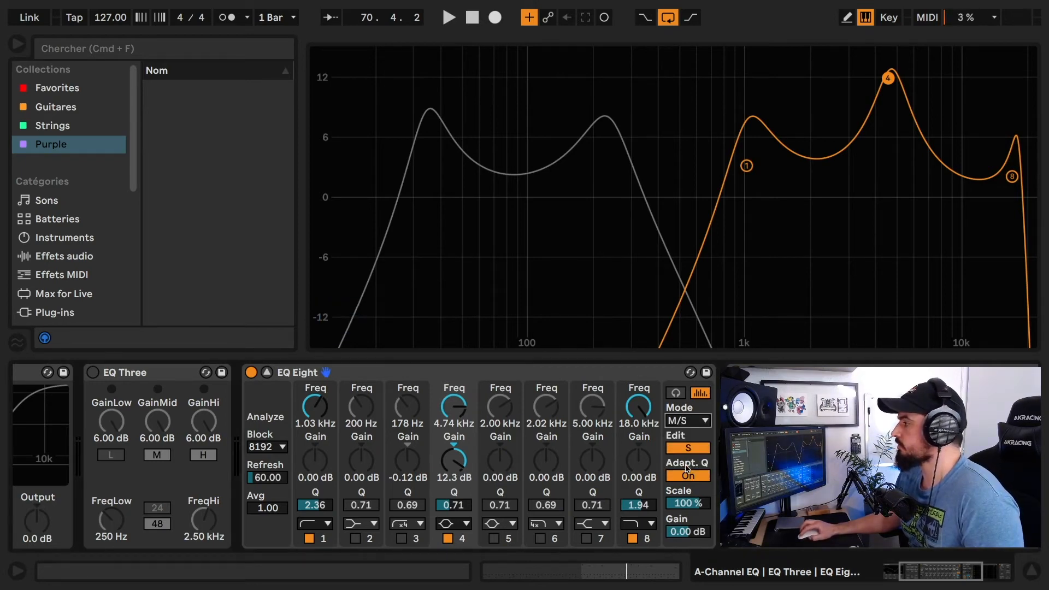
pyautogui.click(690, 448)
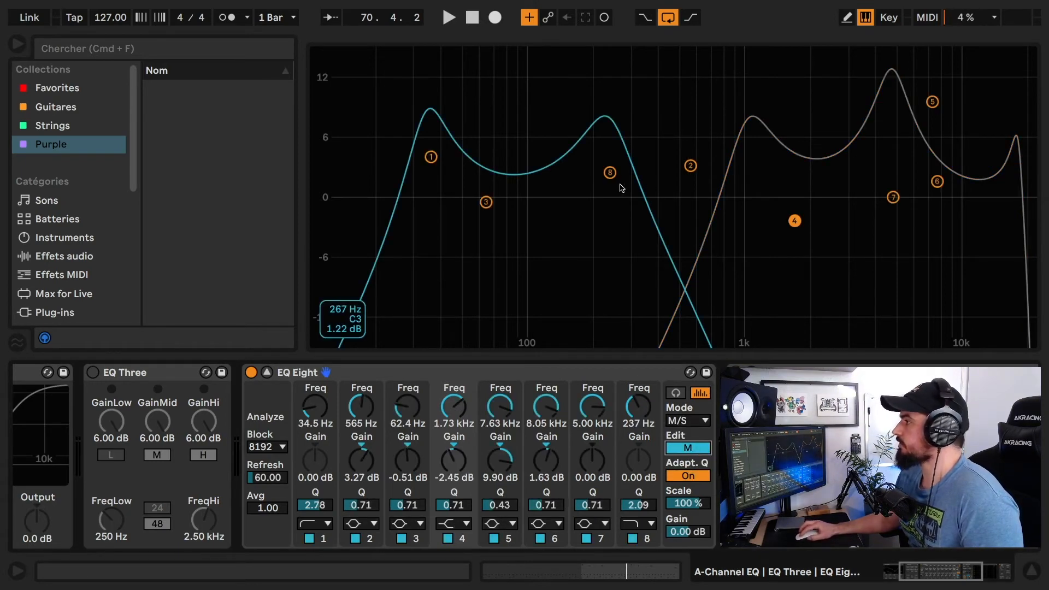
pyautogui.moveTo(610, 175); pyautogui.dragTo(754, 262)
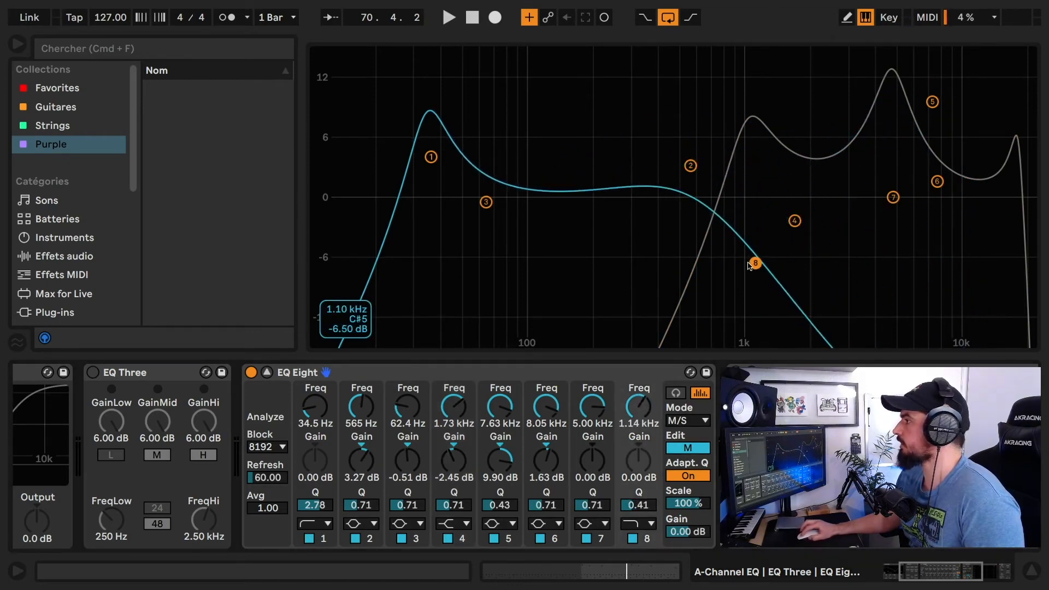
pyautogui.moveTo(431, 157); pyautogui.dragTo(395, 197)
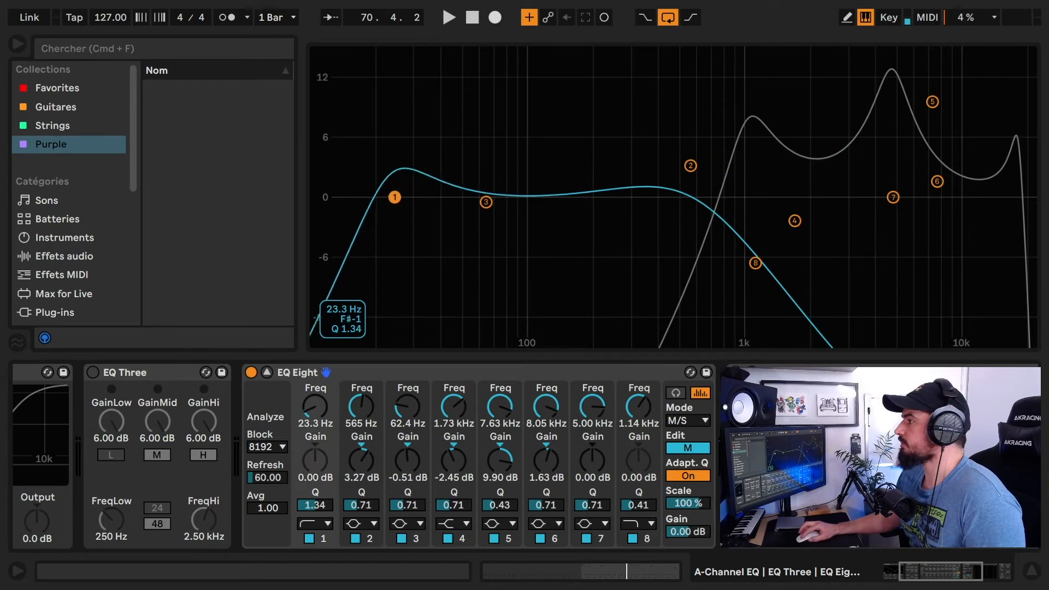
# - Set the side channel's band 4 to 3.10 kHz at 4.39 dB and band 8 to 17.1 kHz, and during playback raise band 1 to about 269 Hz
pyautogui.click(693, 449)
pyautogui.moveTo(744, 172); pyautogui.dragTo(566, 221)
pyautogui.moveTo(888, 79); pyautogui.dragTo(770, 167)
pyautogui.moveTo(1012, 176); pyautogui.dragTo(1007, 218)
pyautogui.moveTo(765, 168); pyautogui.dragTo(846, 155)
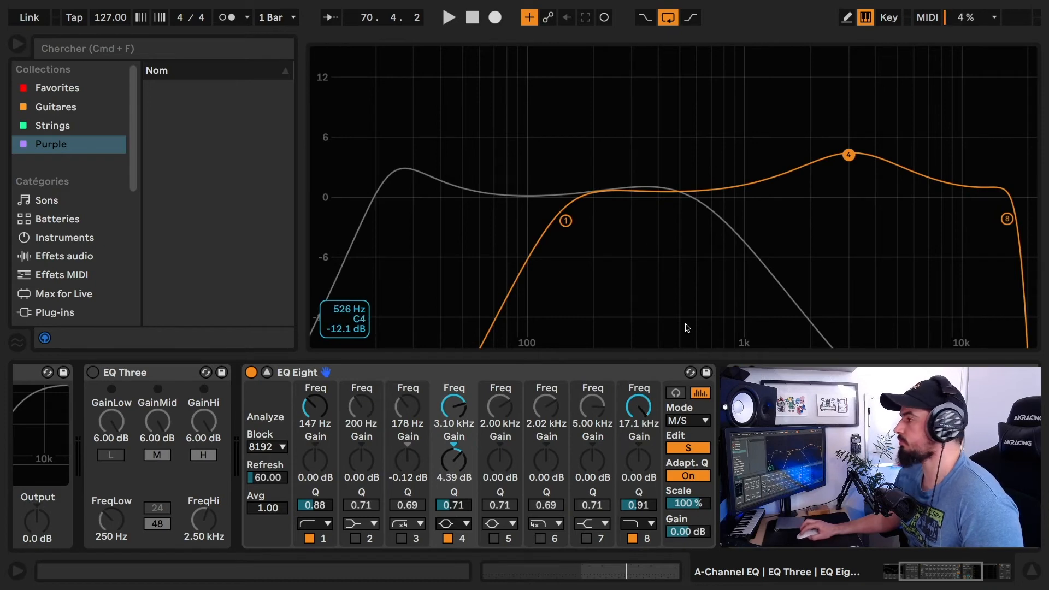
pyautogui.press('space')
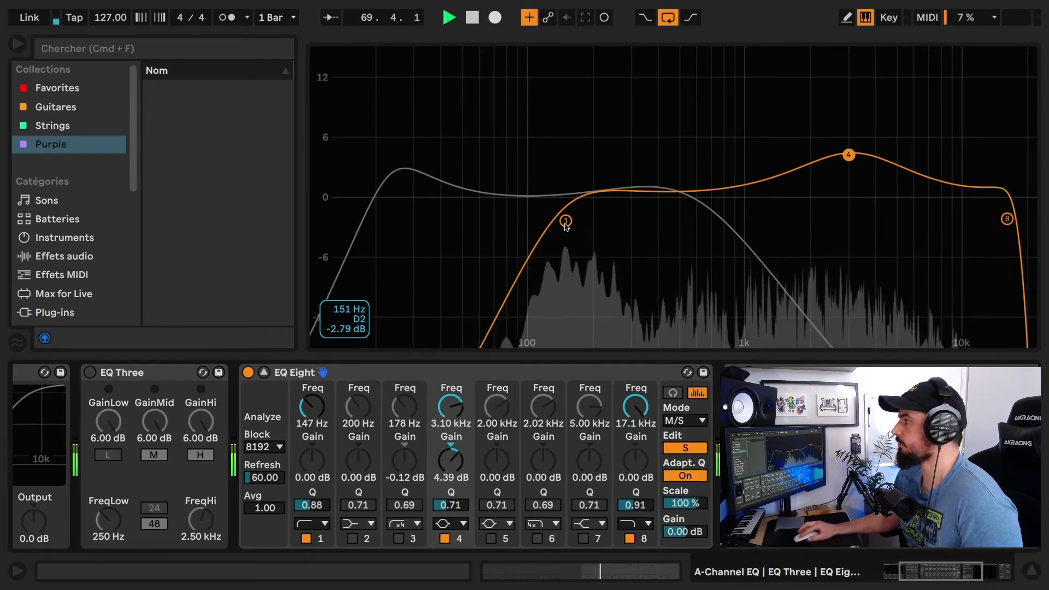
pyautogui.moveTo(566, 220); pyautogui.dragTo(622, 186)
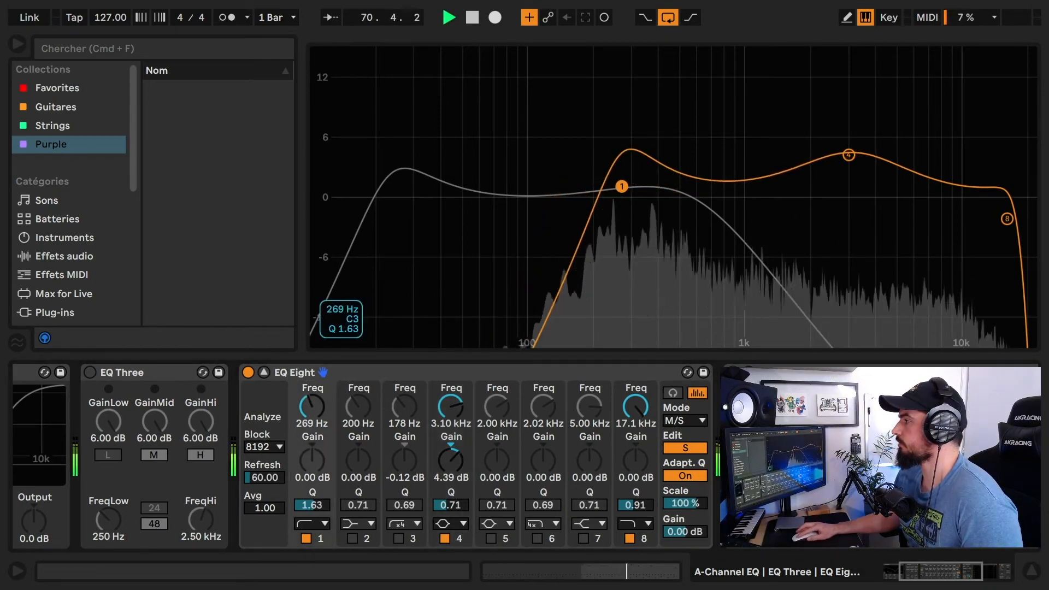
# - Move the mid channel's band 8 to 398 Hz and band 3 to 84.0 Hz at 7.45 dB during playback, and stop playback
pyautogui.click(685, 447)
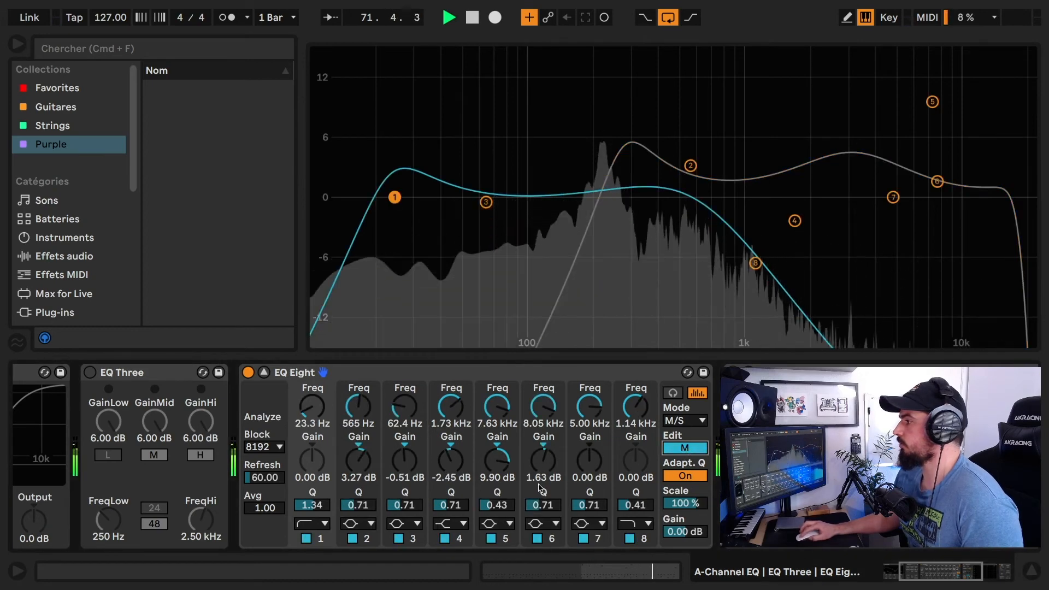
pyautogui.moveTo(755, 263); pyautogui.dragTo(658, 208)
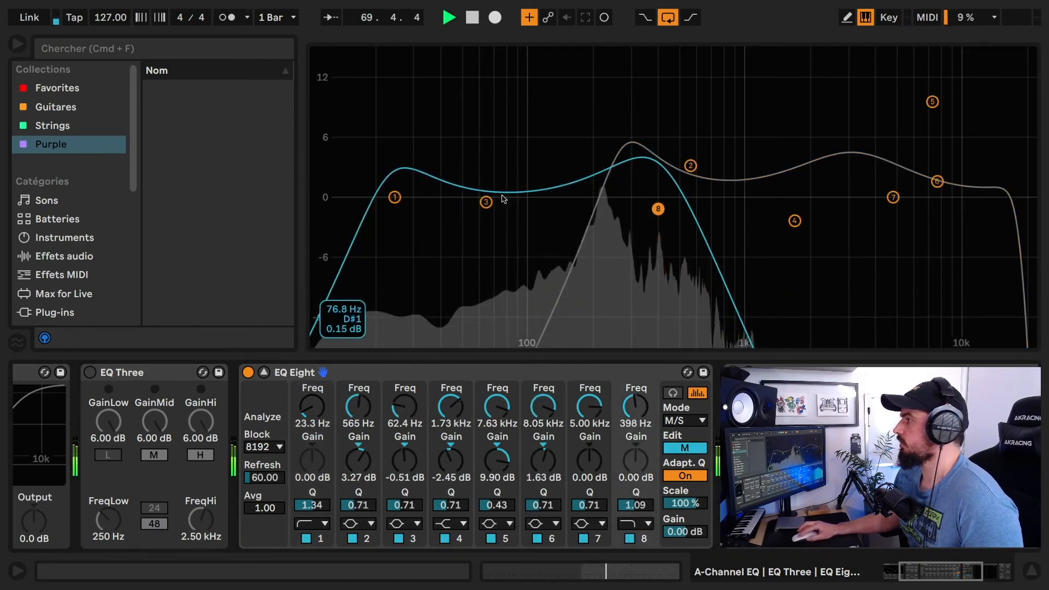
pyautogui.moveTo(503, 199); pyautogui.dragTo(503, 162)
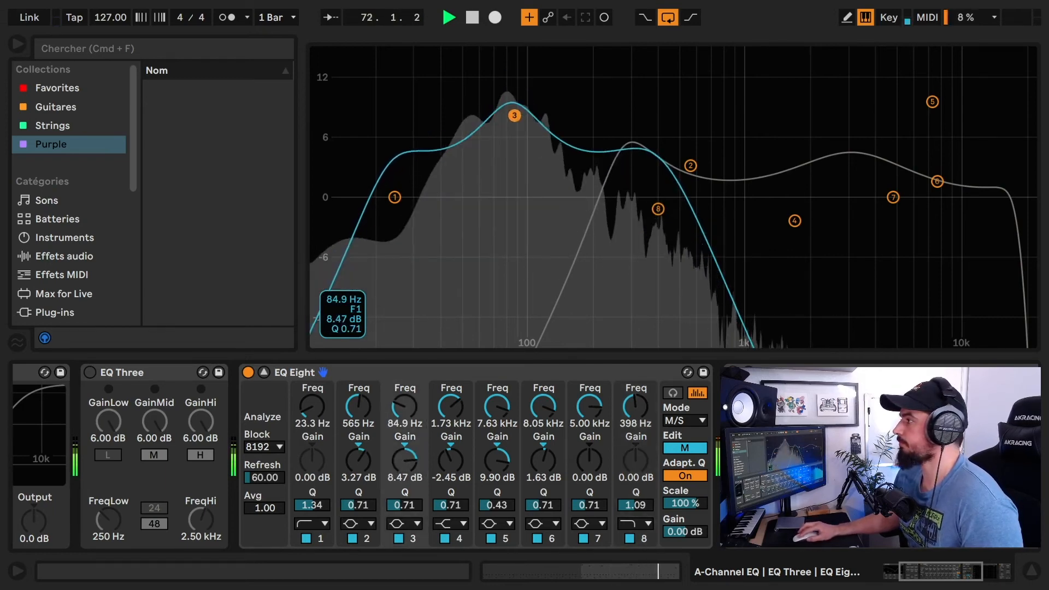
pyautogui.moveTo(514, 115); pyautogui.dragTo(513, 125)
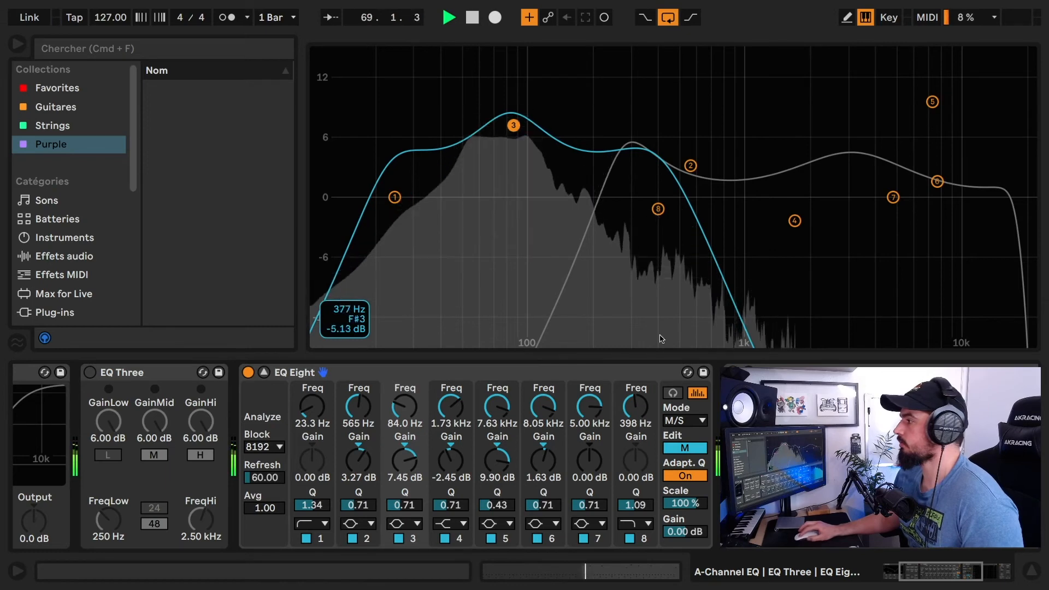
pyautogui.press('space')
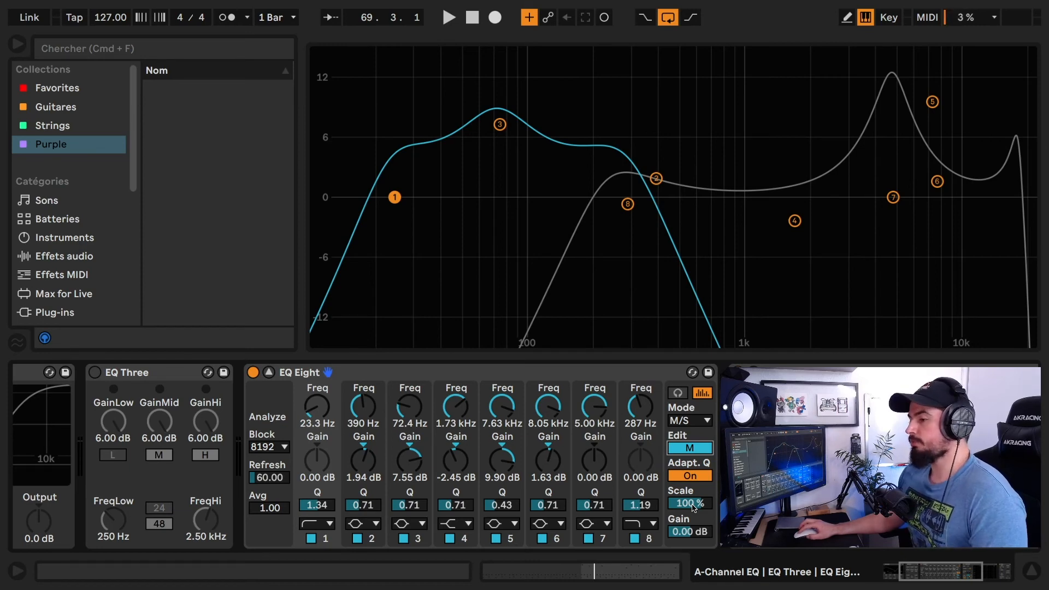
# - Raise EQ Eight's Scale well above 100 %, lower it slightly, and reset it to 100 %
pyautogui.moveTo(692, 507); pyautogui.dragTo(693, 448)
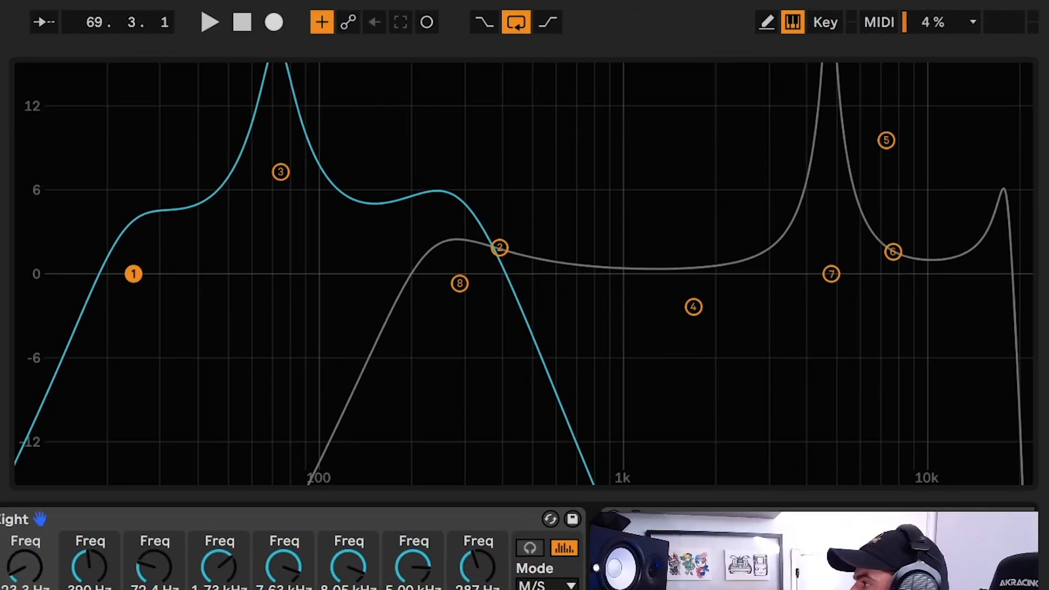
pyautogui.moveTo(547, 514)
pyautogui.mouseDown()
pyautogui.moveTo(546, 589)
pyautogui.moveTo(547, 507)
pyautogui.moveTo(547, 524)
pyautogui.mouseUp()
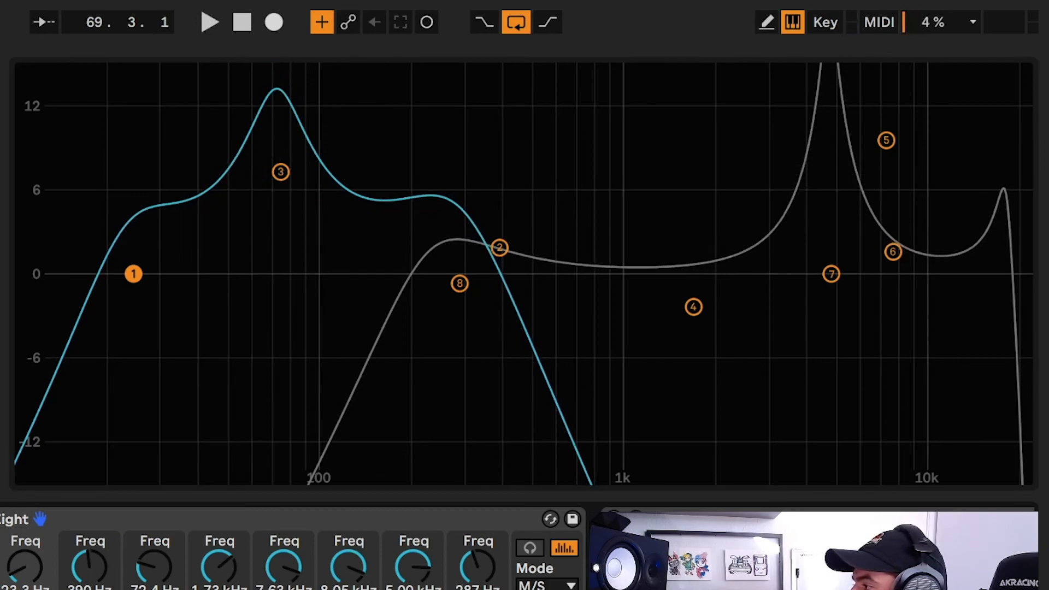
pyautogui.doubleClick(672, 535)
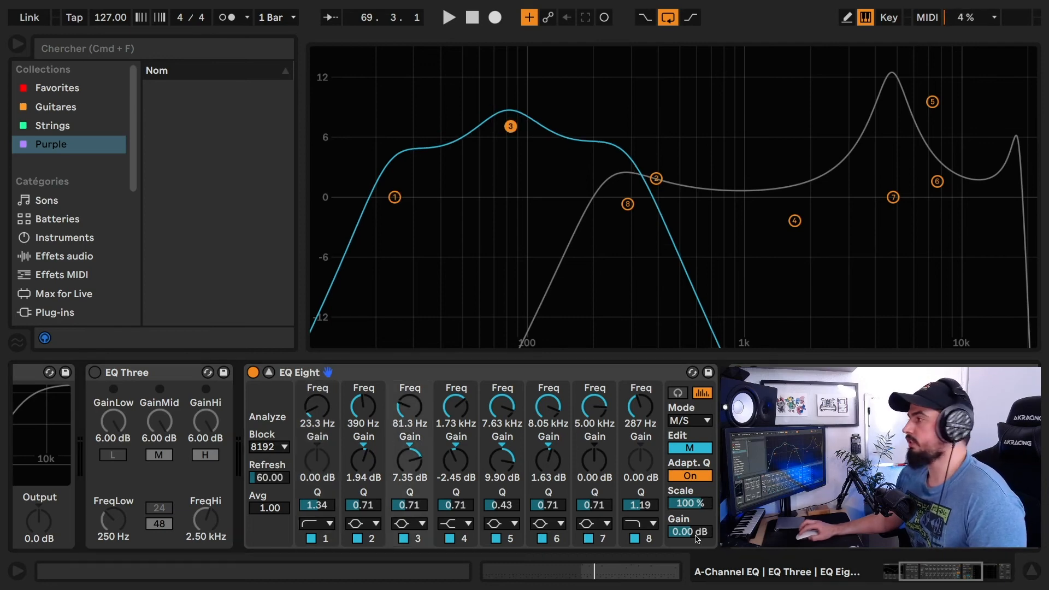
# - Set the mid channel's band 3 to 83.1 Hz at -4.59 dB, band 8 to 293 Hz with Q 0.83, and band 1 to 22.6 Hz with Q 0.99
pyautogui.moveTo(511, 126); pyautogui.dragTo(513, 241)
pyautogui.moveTo(628, 204); pyautogui.dragTo(629, 223)
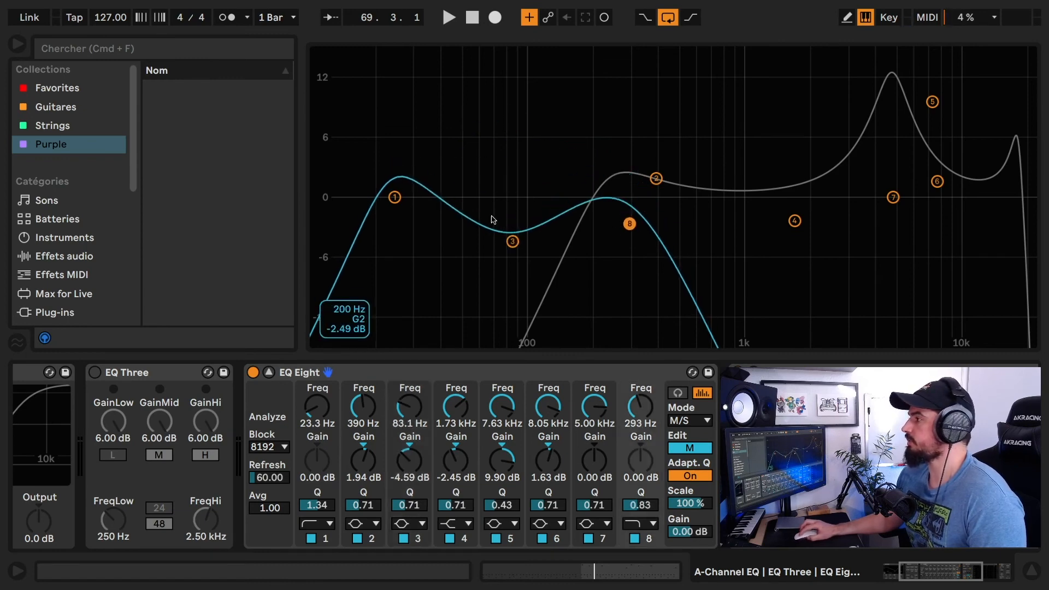
pyautogui.moveTo(394, 197); pyautogui.dragTo(392, 213)
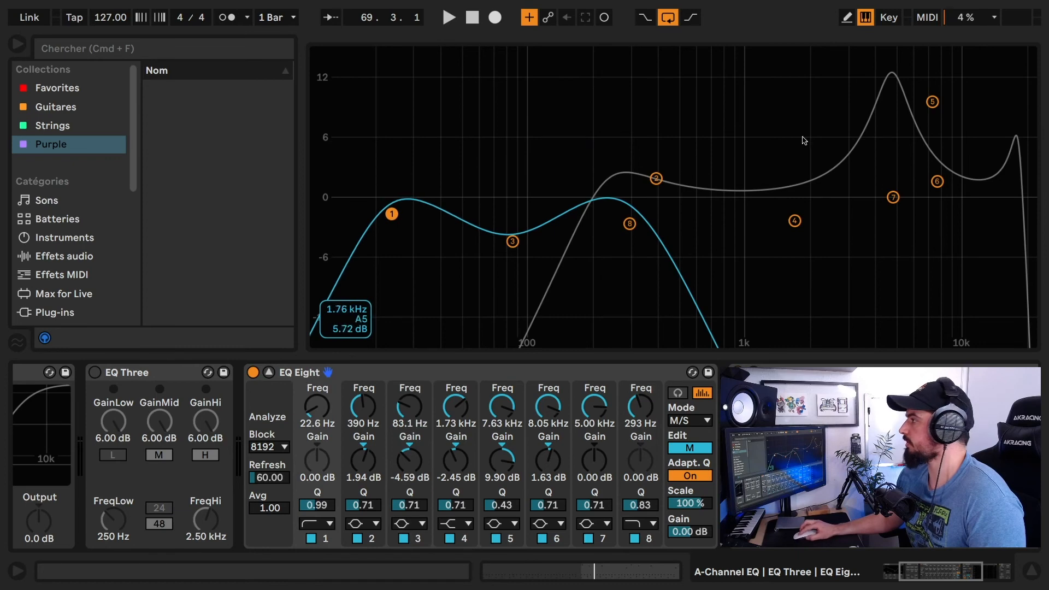
# - Switch EQ Eight to Stereo mode and set band 8 to 8.48 kHz with Q 0.27
pyautogui.click(686, 449)
pyautogui.click(692, 420)
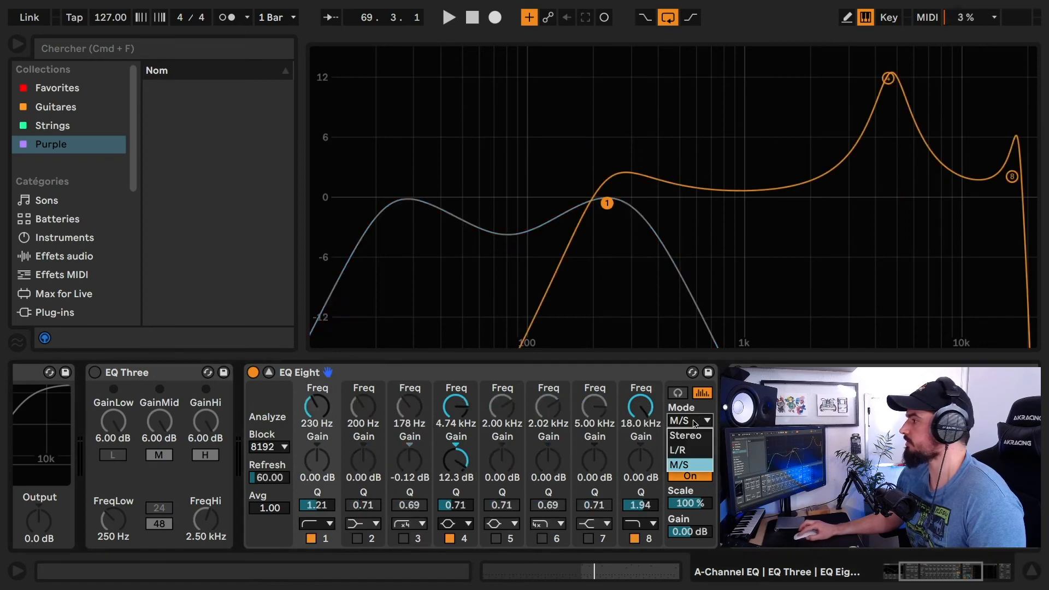
pyautogui.click(686, 435)
pyautogui.moveTo(590, 271); pyautogui.dragTo(942, 285)
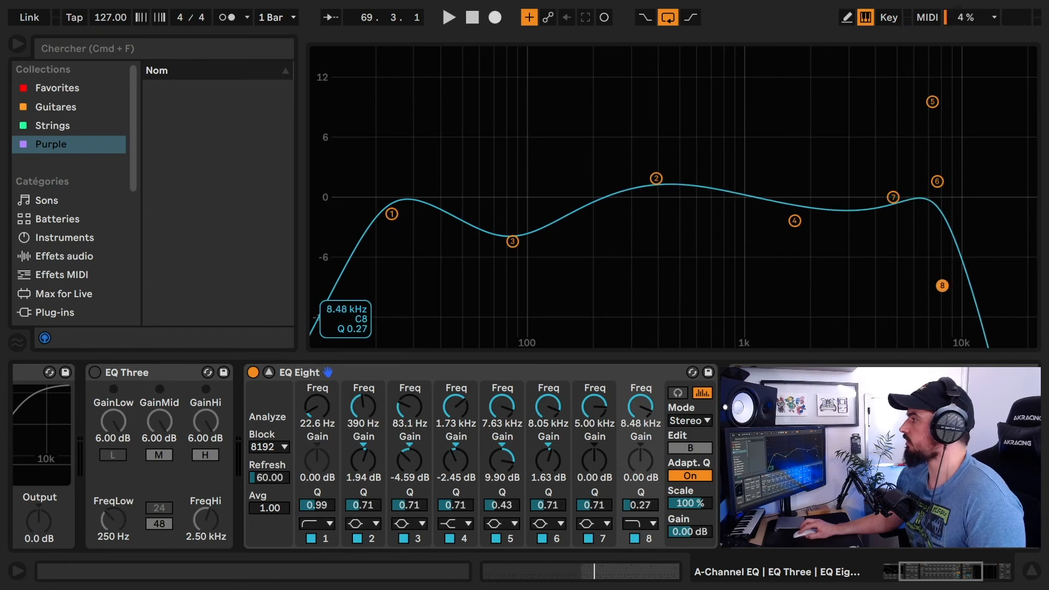
# - Set band 2 to 0.20 dB, band 4 to 1.20 kHz at -3.27 dB, band 8's Q to 0.30, and band 1 to 23.1 Hz with Q 1.94
pyautogui.moveTo(657, 179); pyautogui.dragTo(656, 195)
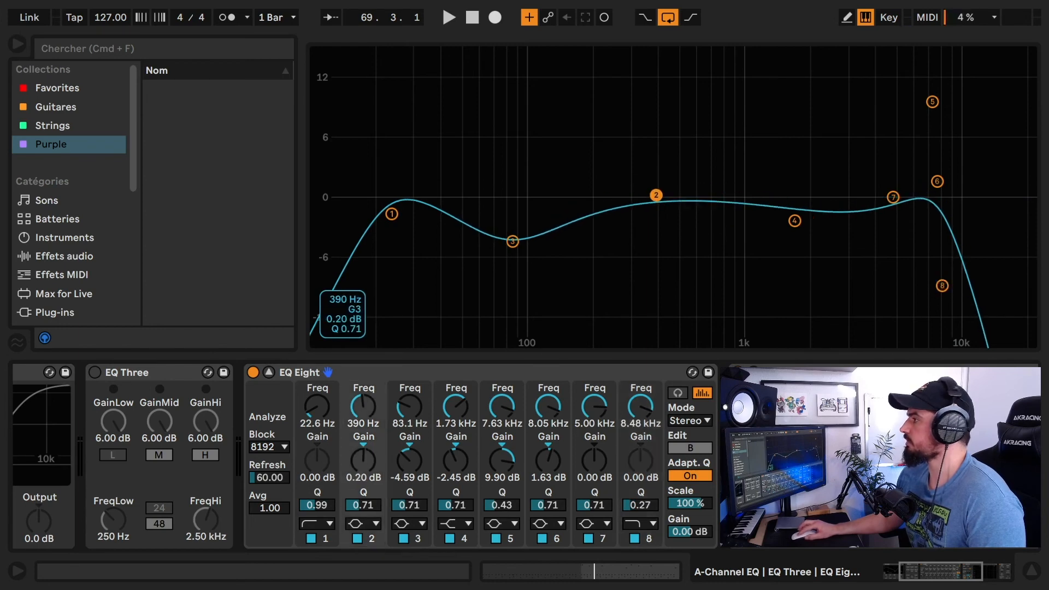
pyautogui.moveTo(794, 221); pyautogui.dragTo(761, 228)
pyautogui.moveTo(942, 286); pyautogui.dragTo(942, 281)
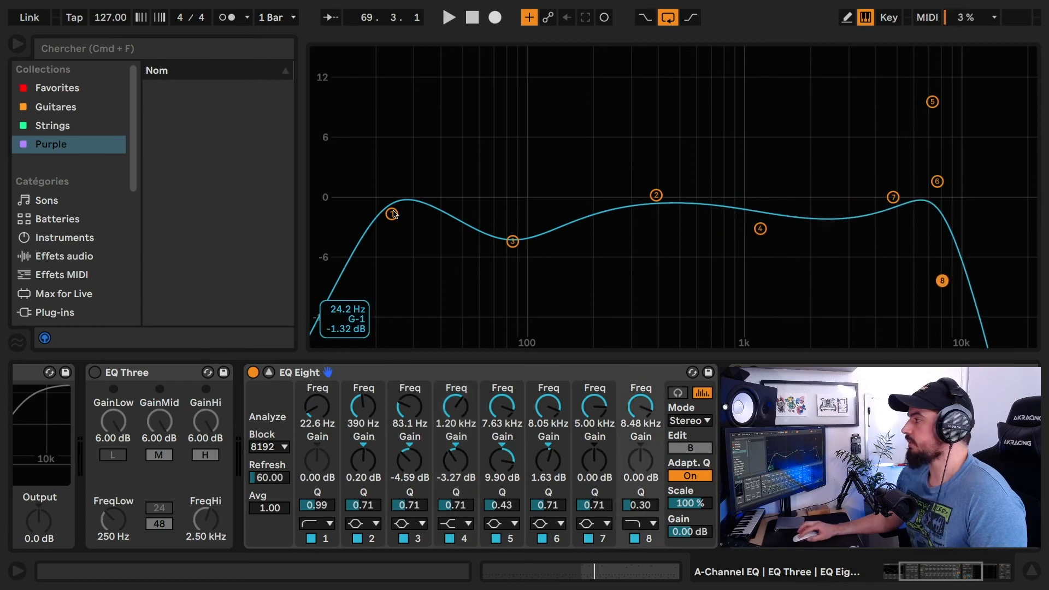
pyautogui.moveTo(394, 215); pyautogui.dragTo(394, 176)
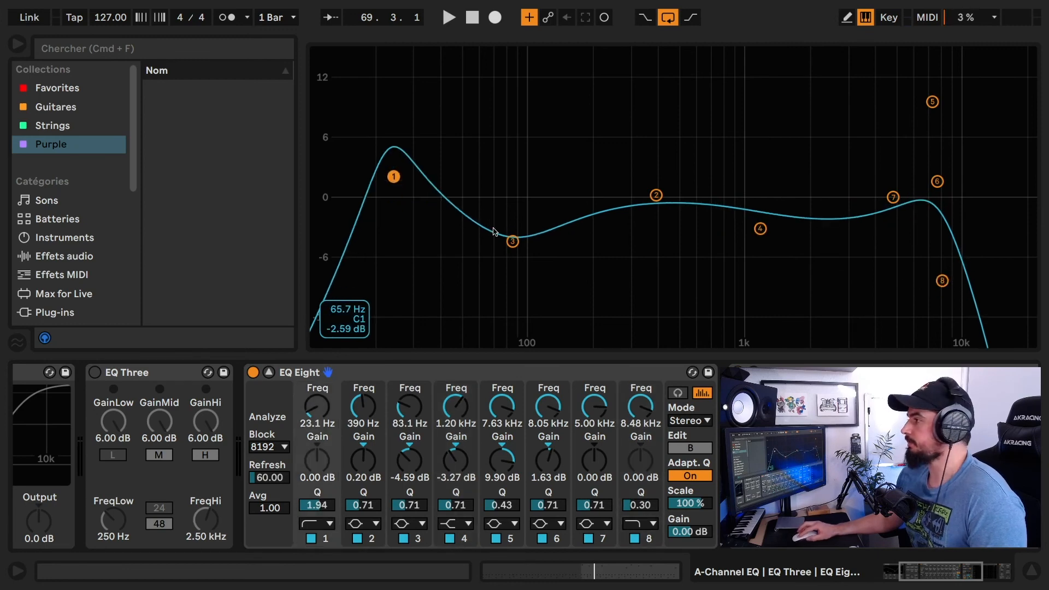
# - Move band 3 to 84.0 Hz/-0.51 dB, band 2 to 347 Hz/4.80 dB, band 4 to 1.36 kHz/-1.12 dB, and band 7 to 5.21 kHz/2.14 dB
pyautogui.moveTo(513, 241); pyautogui.dragTo(513, 202)
pyautogui.moveTo(656, 195); pyautogui.dragTo(645, 151)
pyautogui.moveTo(760, 229); pyautogui.dragTo(772, 208)
pyautogui.moveTo(893, 197); pyautogui.dragTo(898, 176)
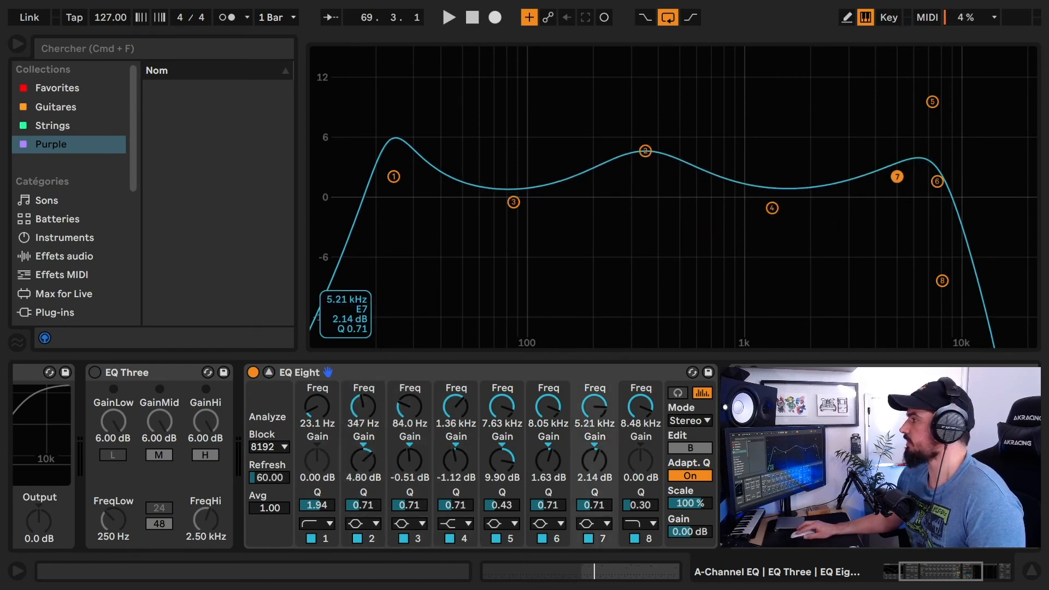